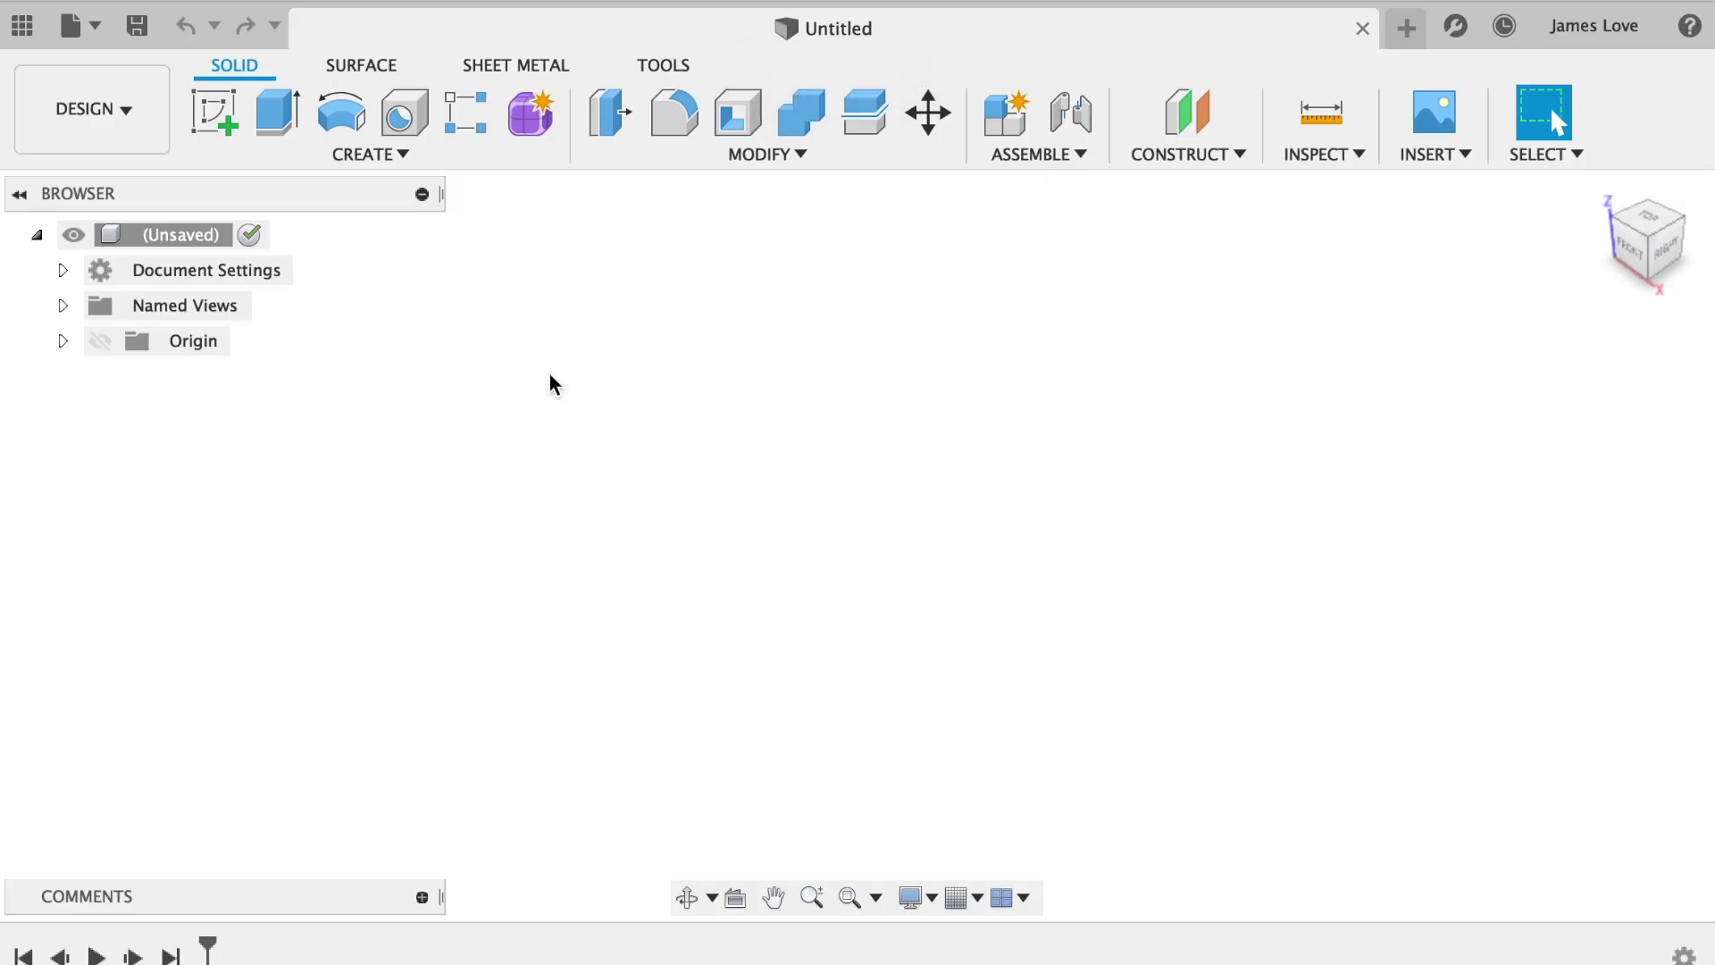
Save the new design as Diagonal Box in the Catapult Prototype location.
key(ctrl+s)
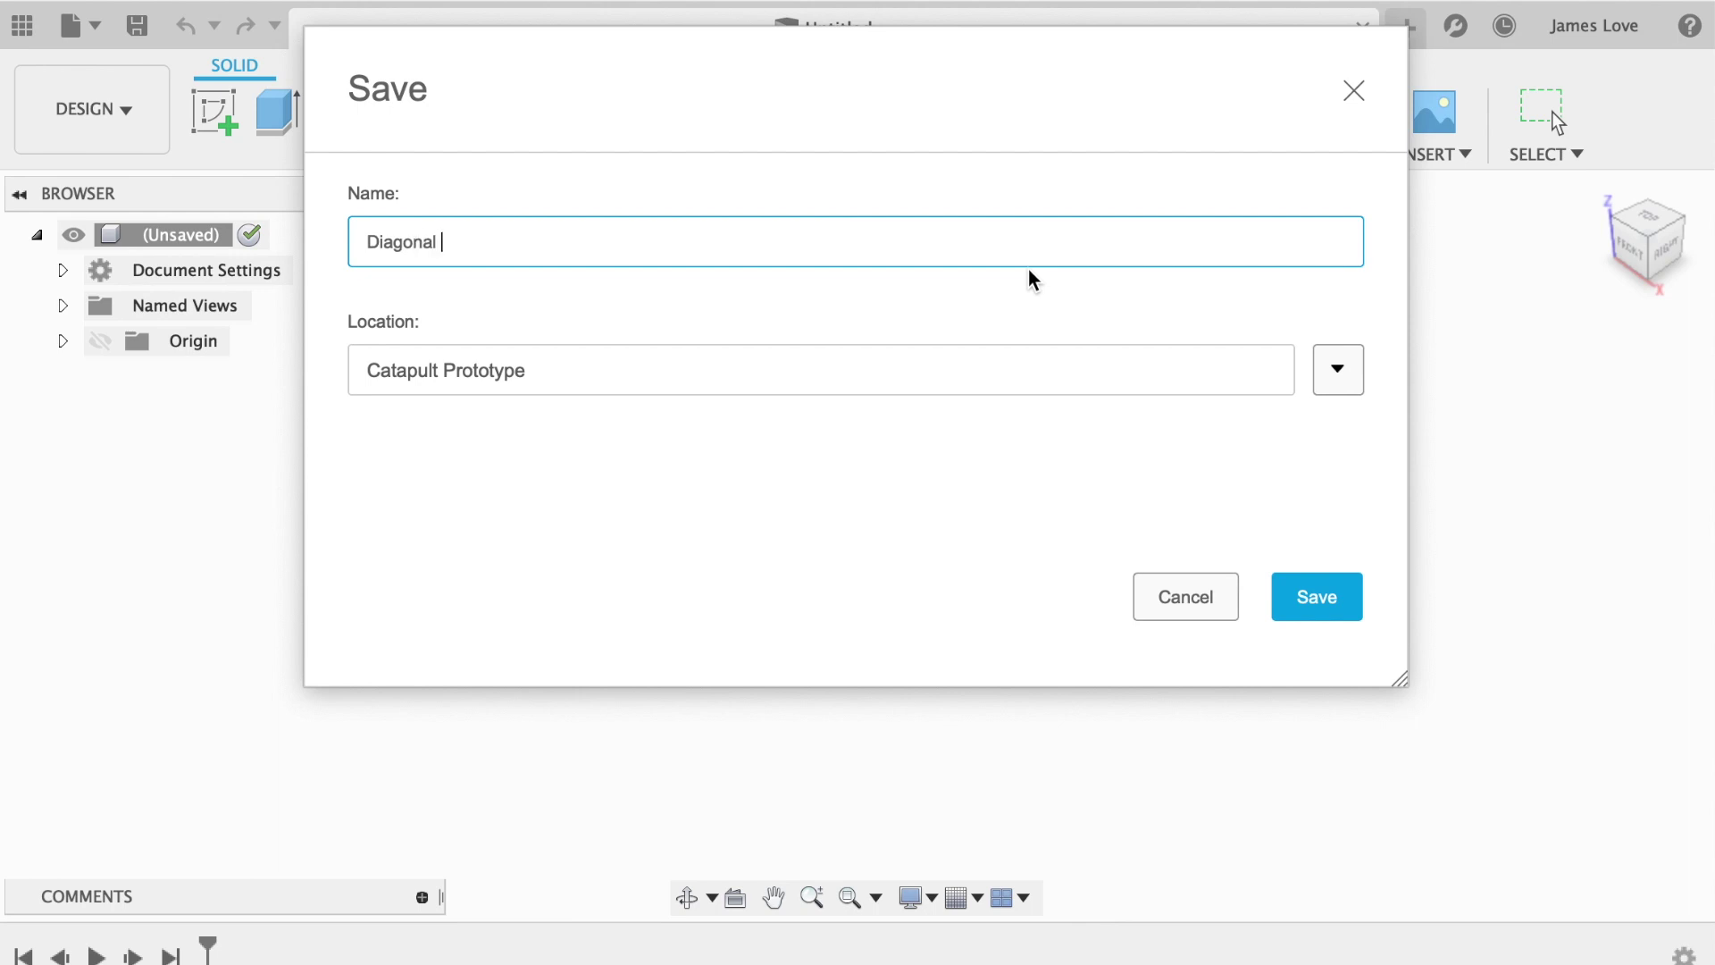
text(ox)
key(Return)
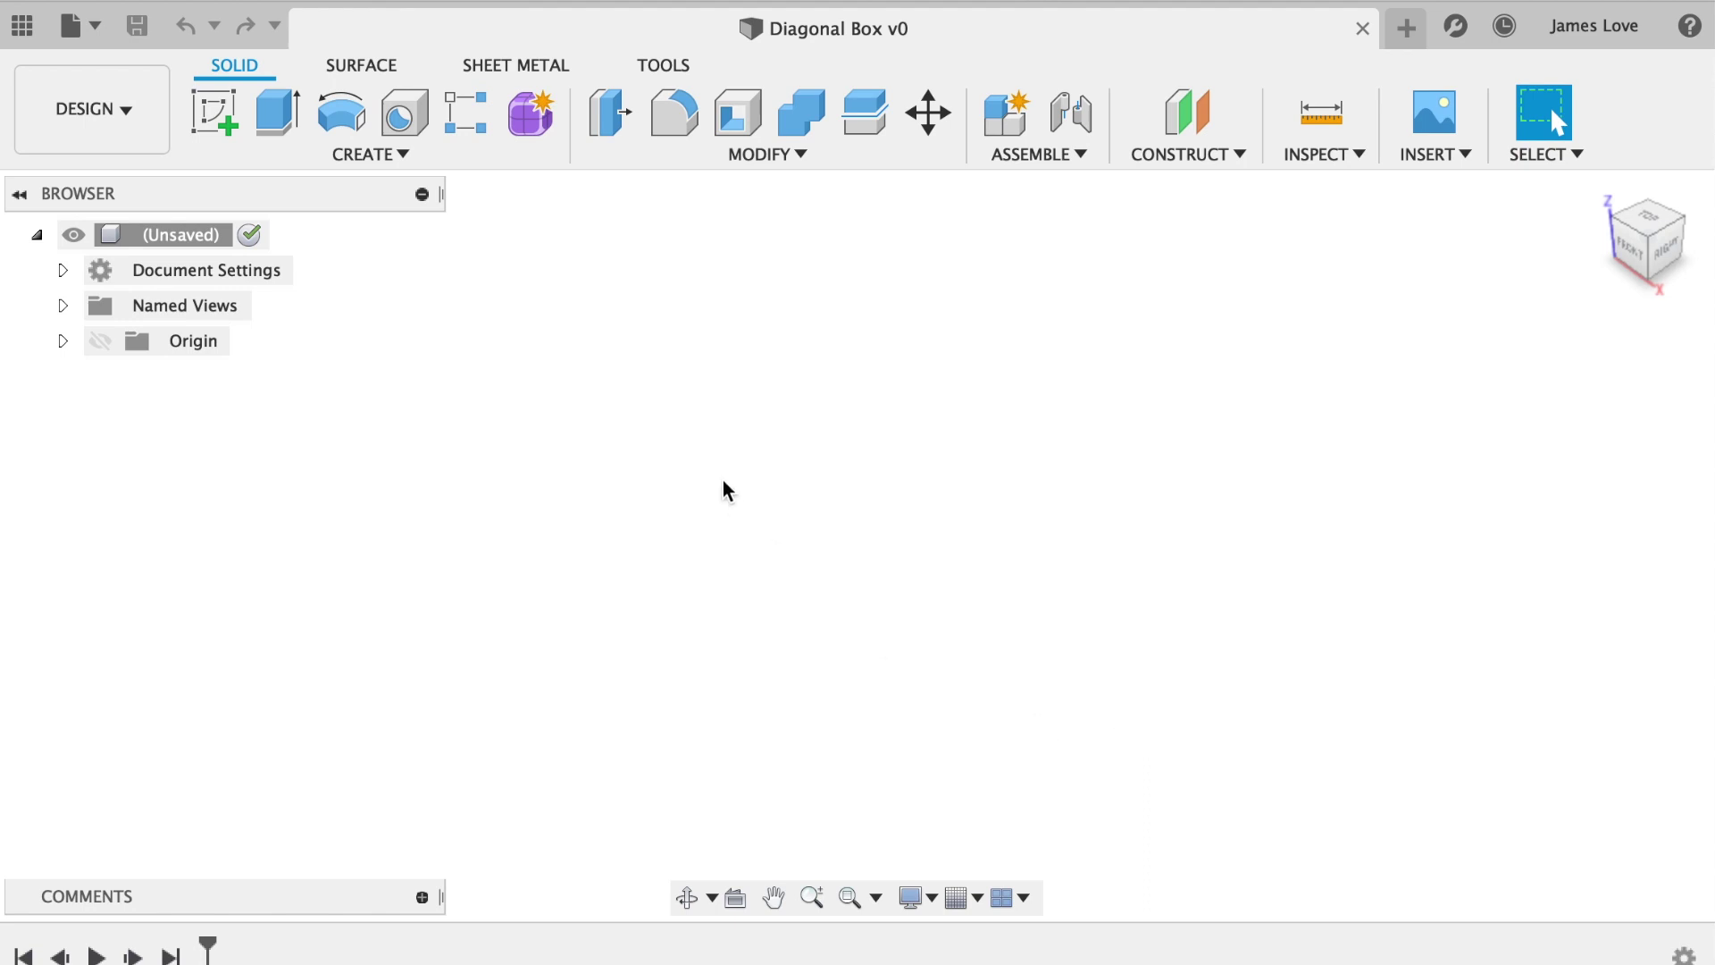
Create a flat base box on the horizontal origin plane, about 91.3 mm long, 188.2 mm wide and 10 mm high, as a new body.
click(281, 127)
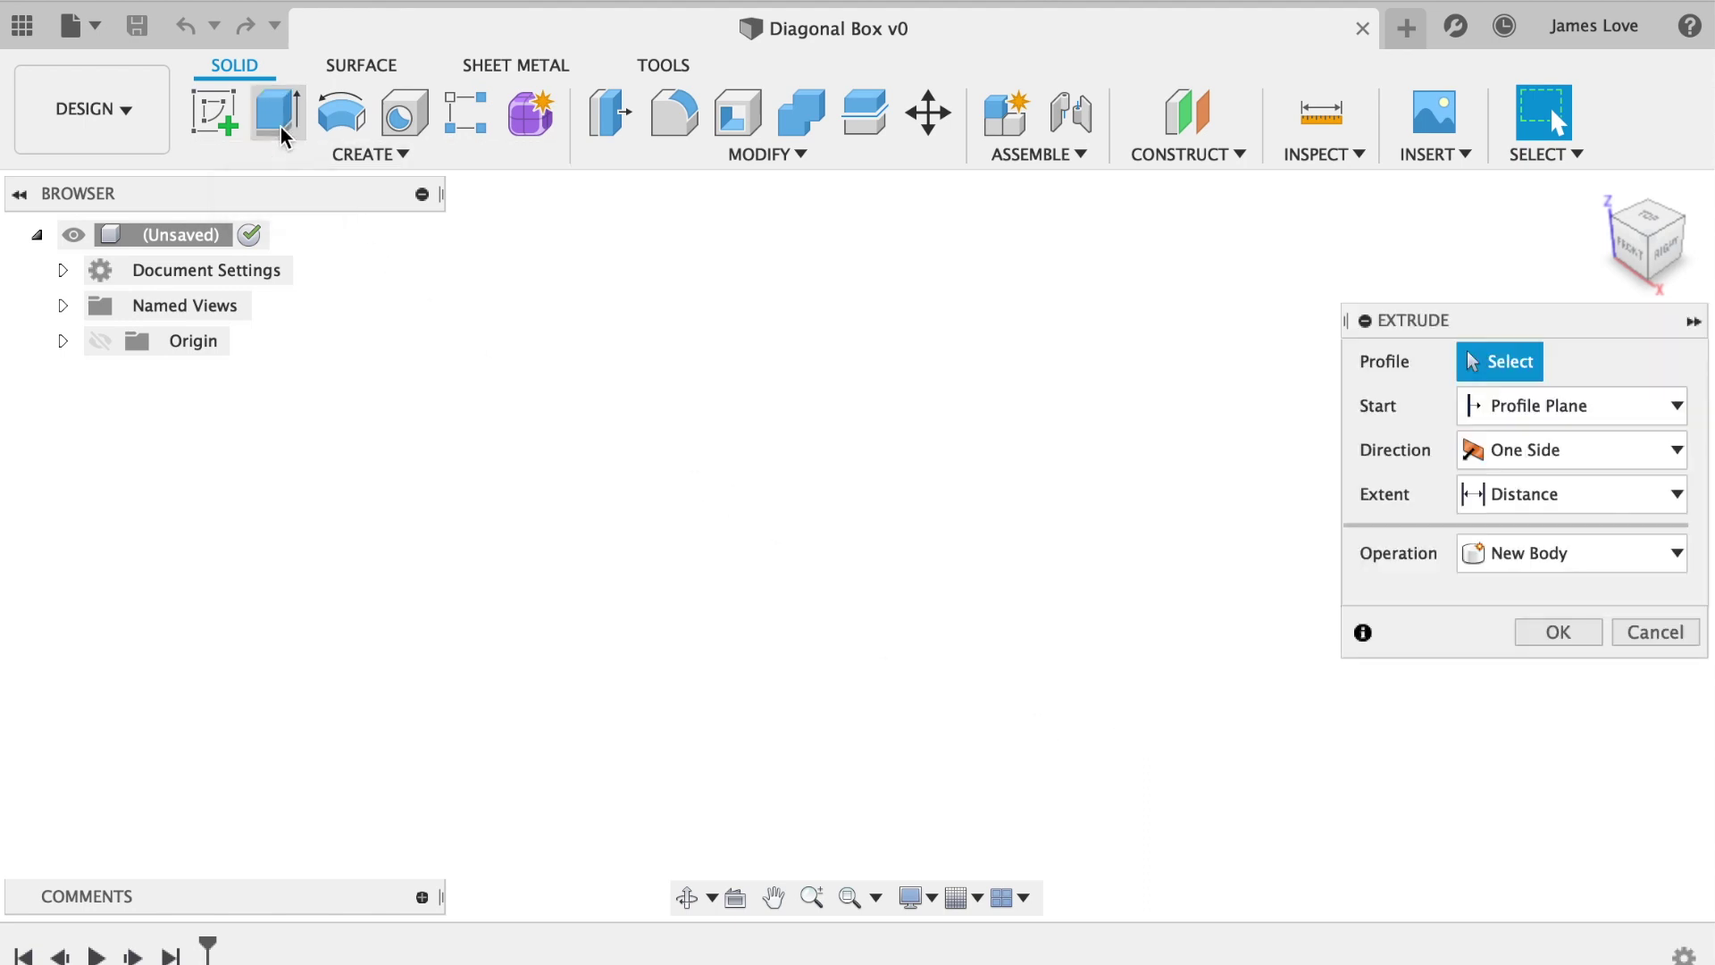
click(1655, 633)
click(360, 158)
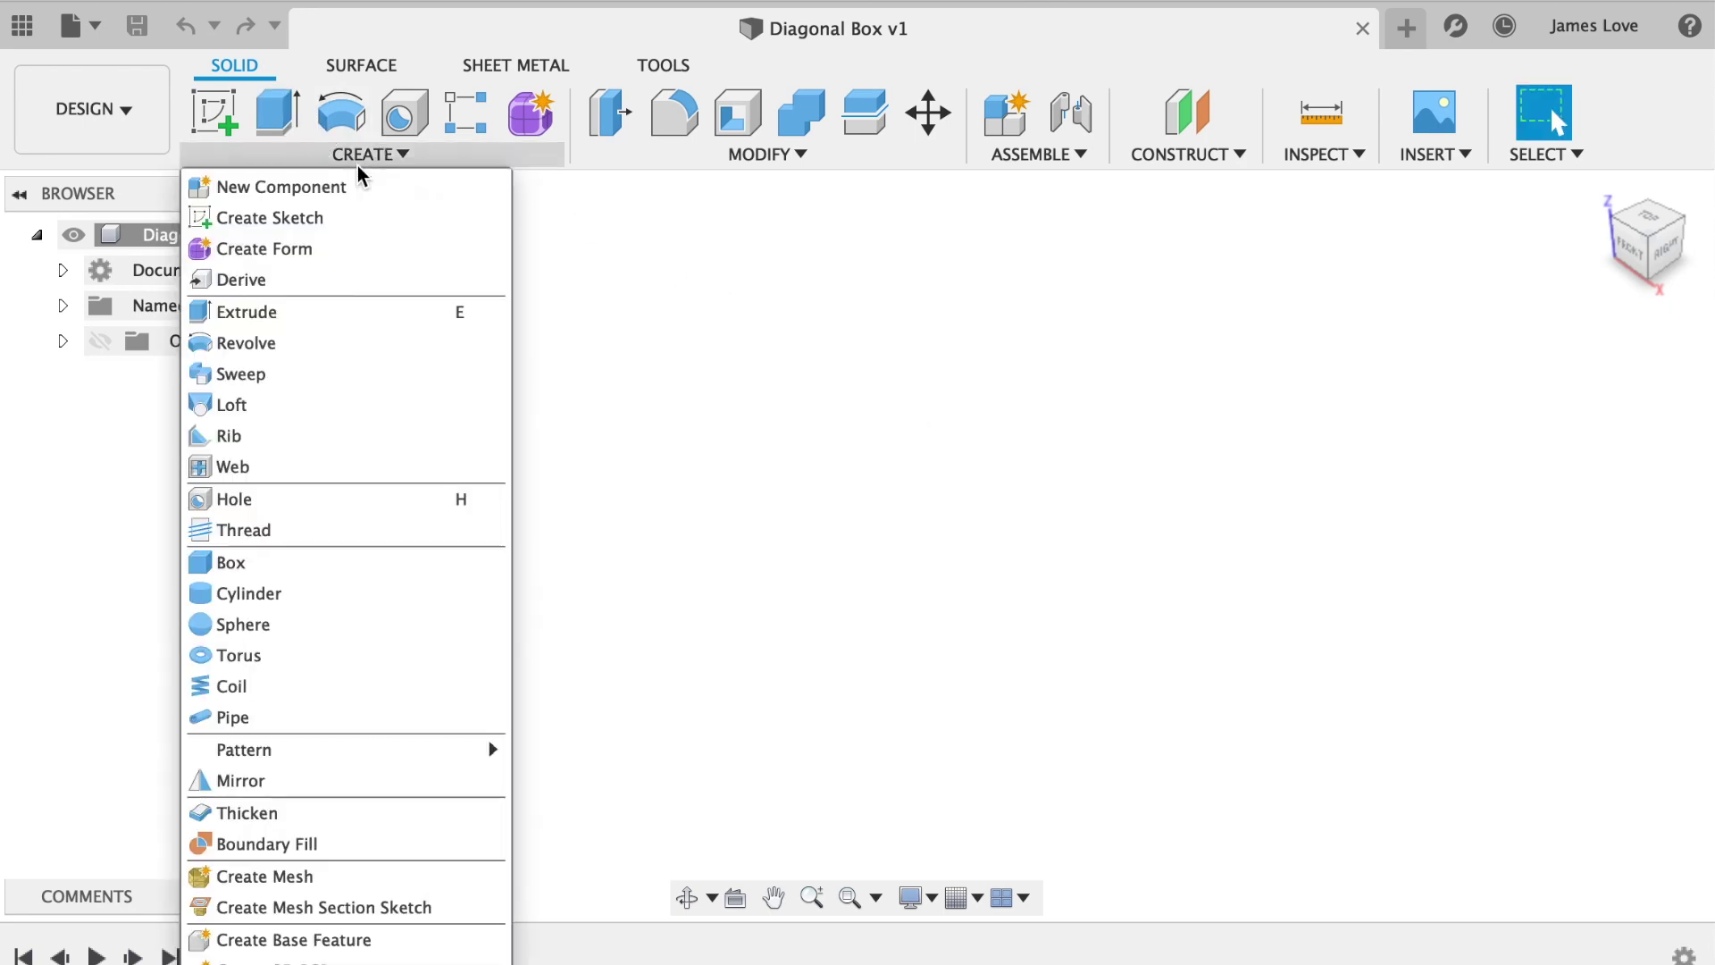
click(249, 562)
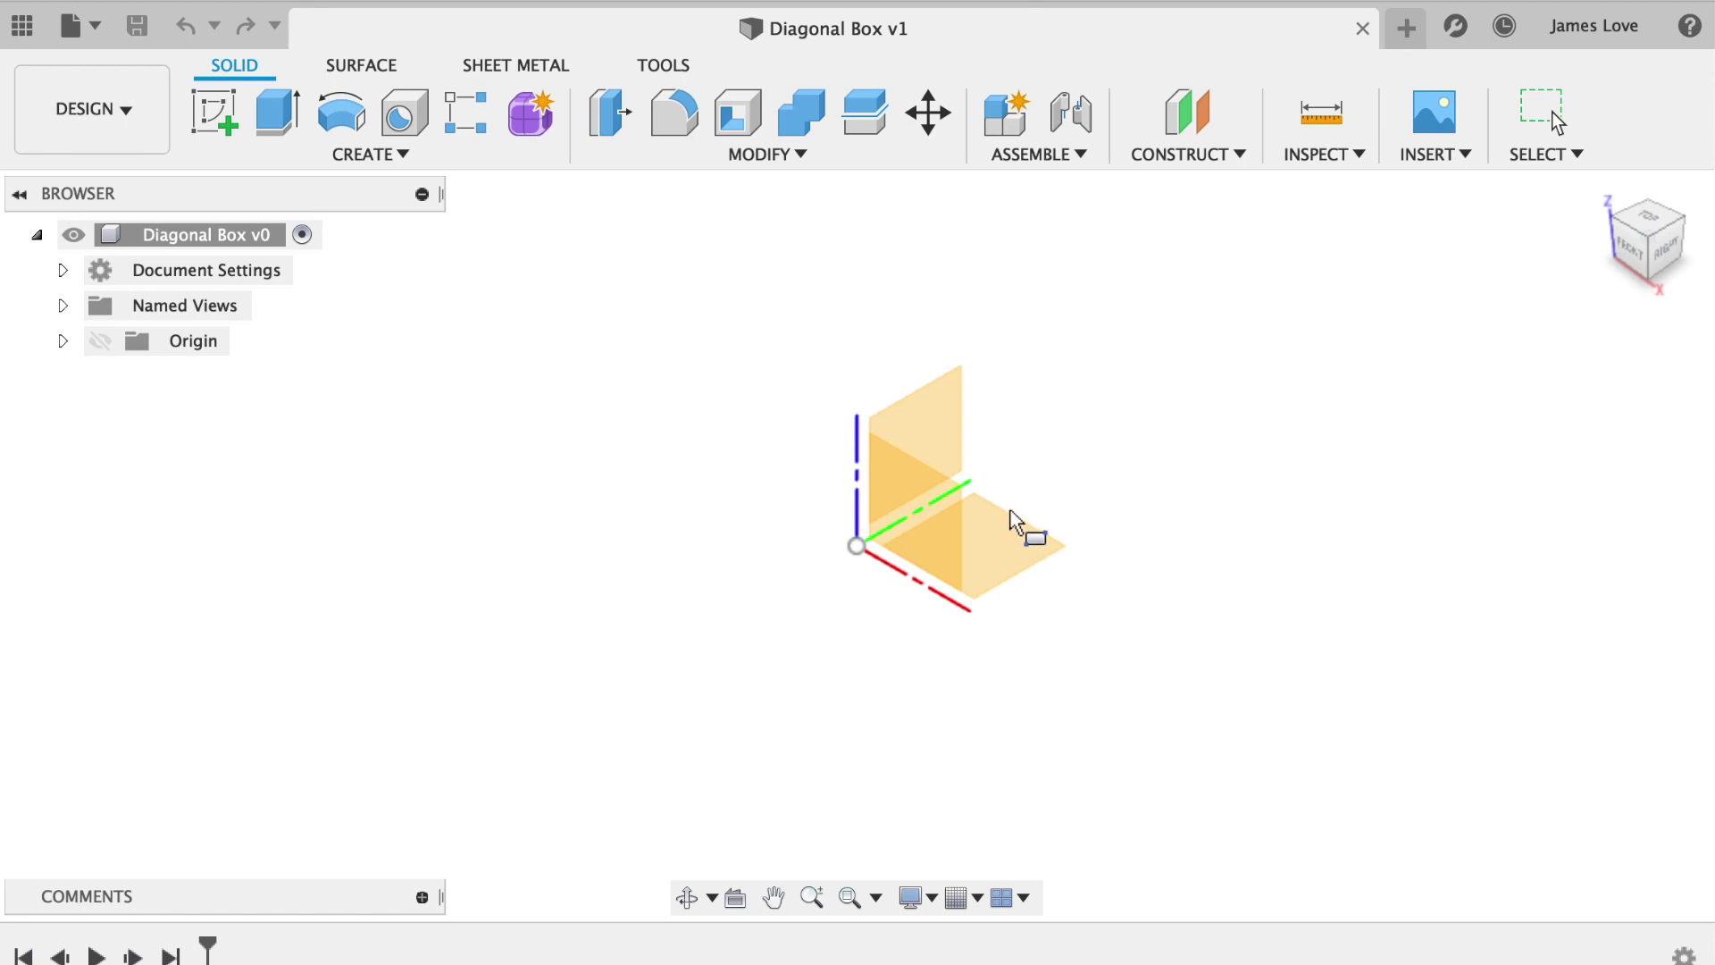
click(1019, 527)
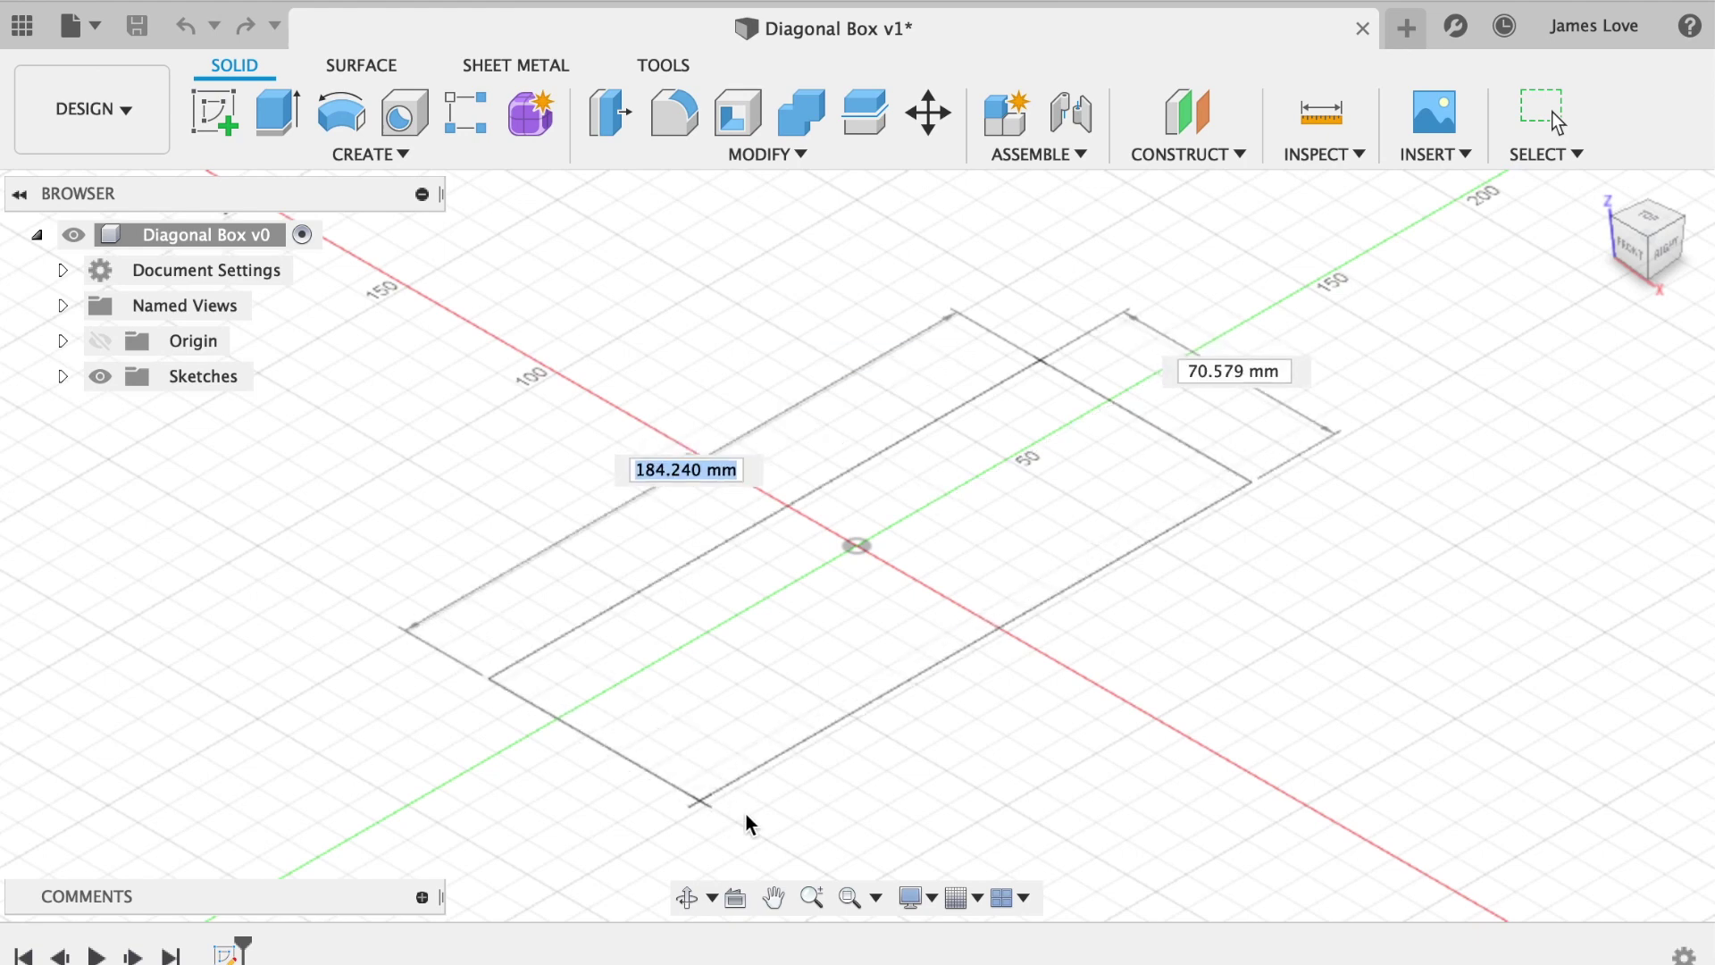
click(752, 850)
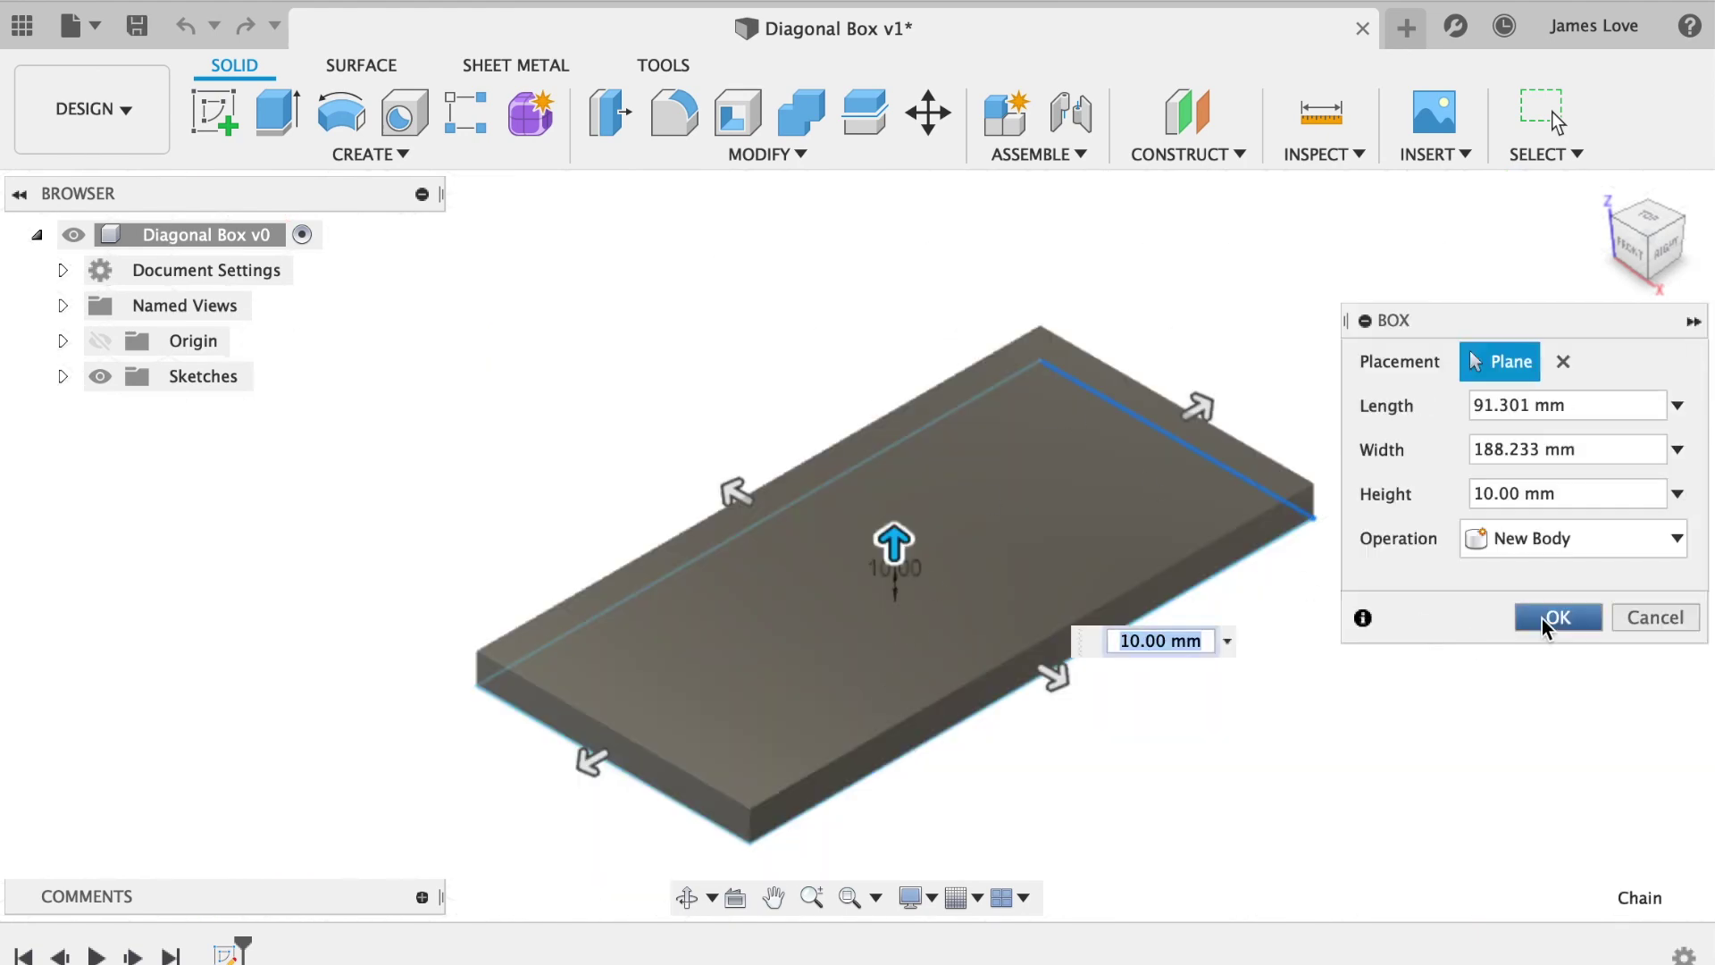
click(1544, 617)
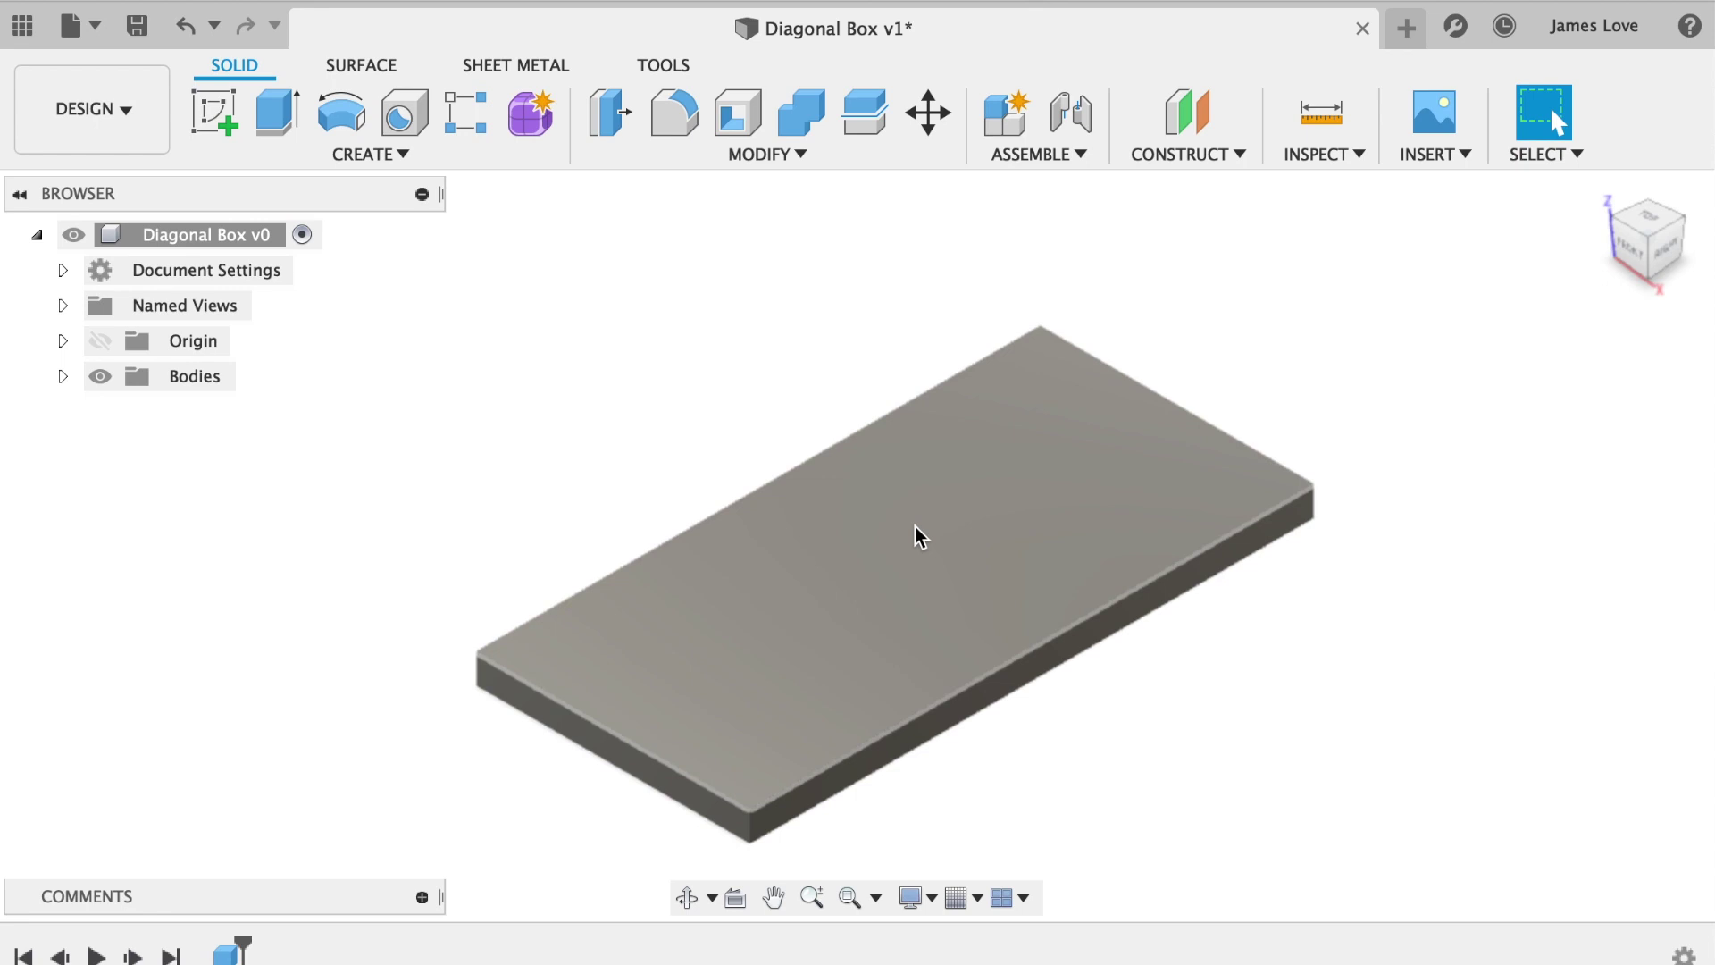
Create a second box on the base's top face, about 23.2 mm by 164.7 mm and 10 mm high, as a new body.
click(378, 156)
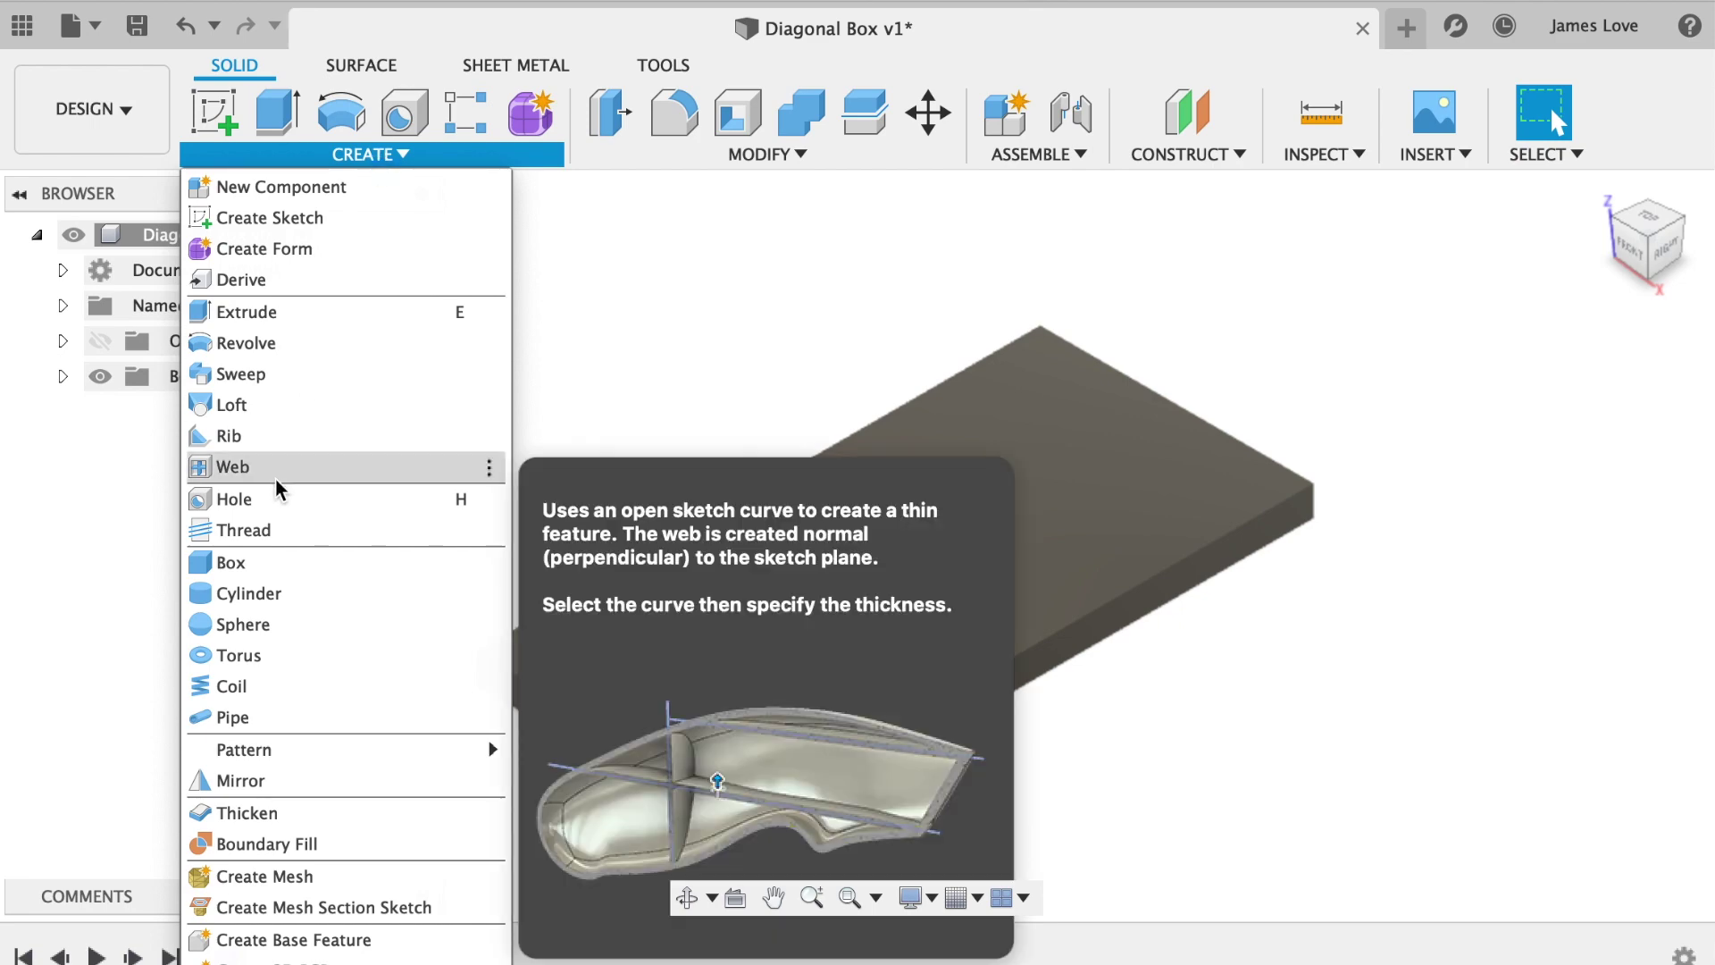
click(268, 564)
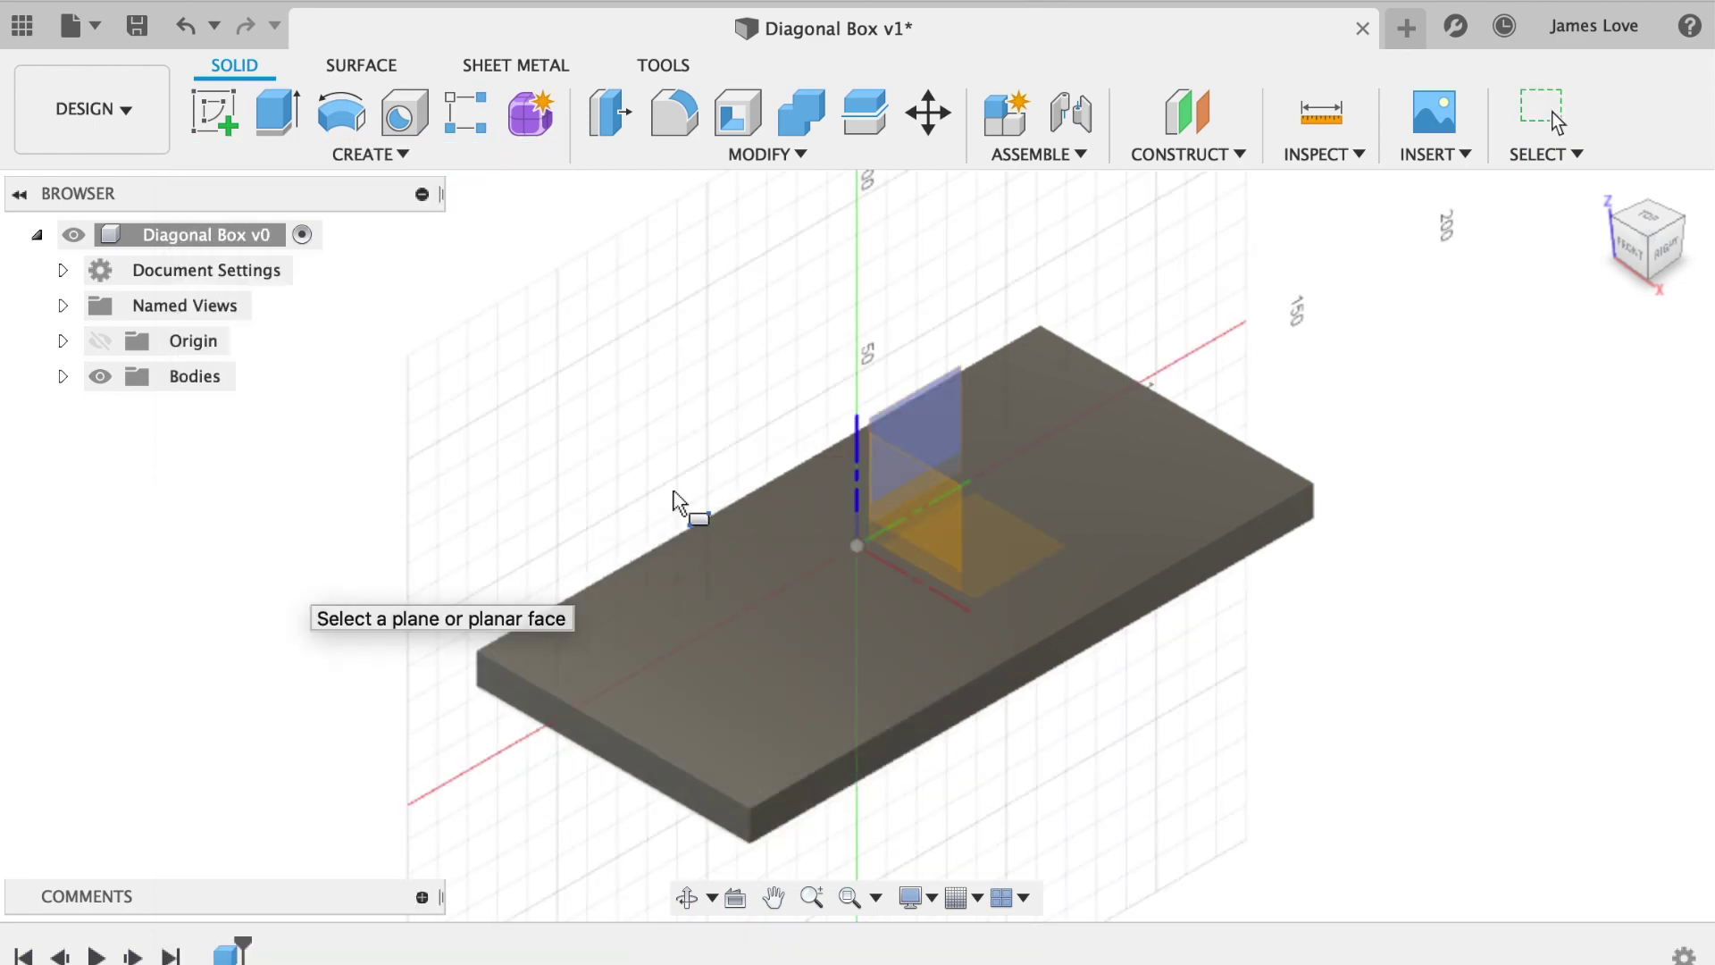
click(1097, 454)
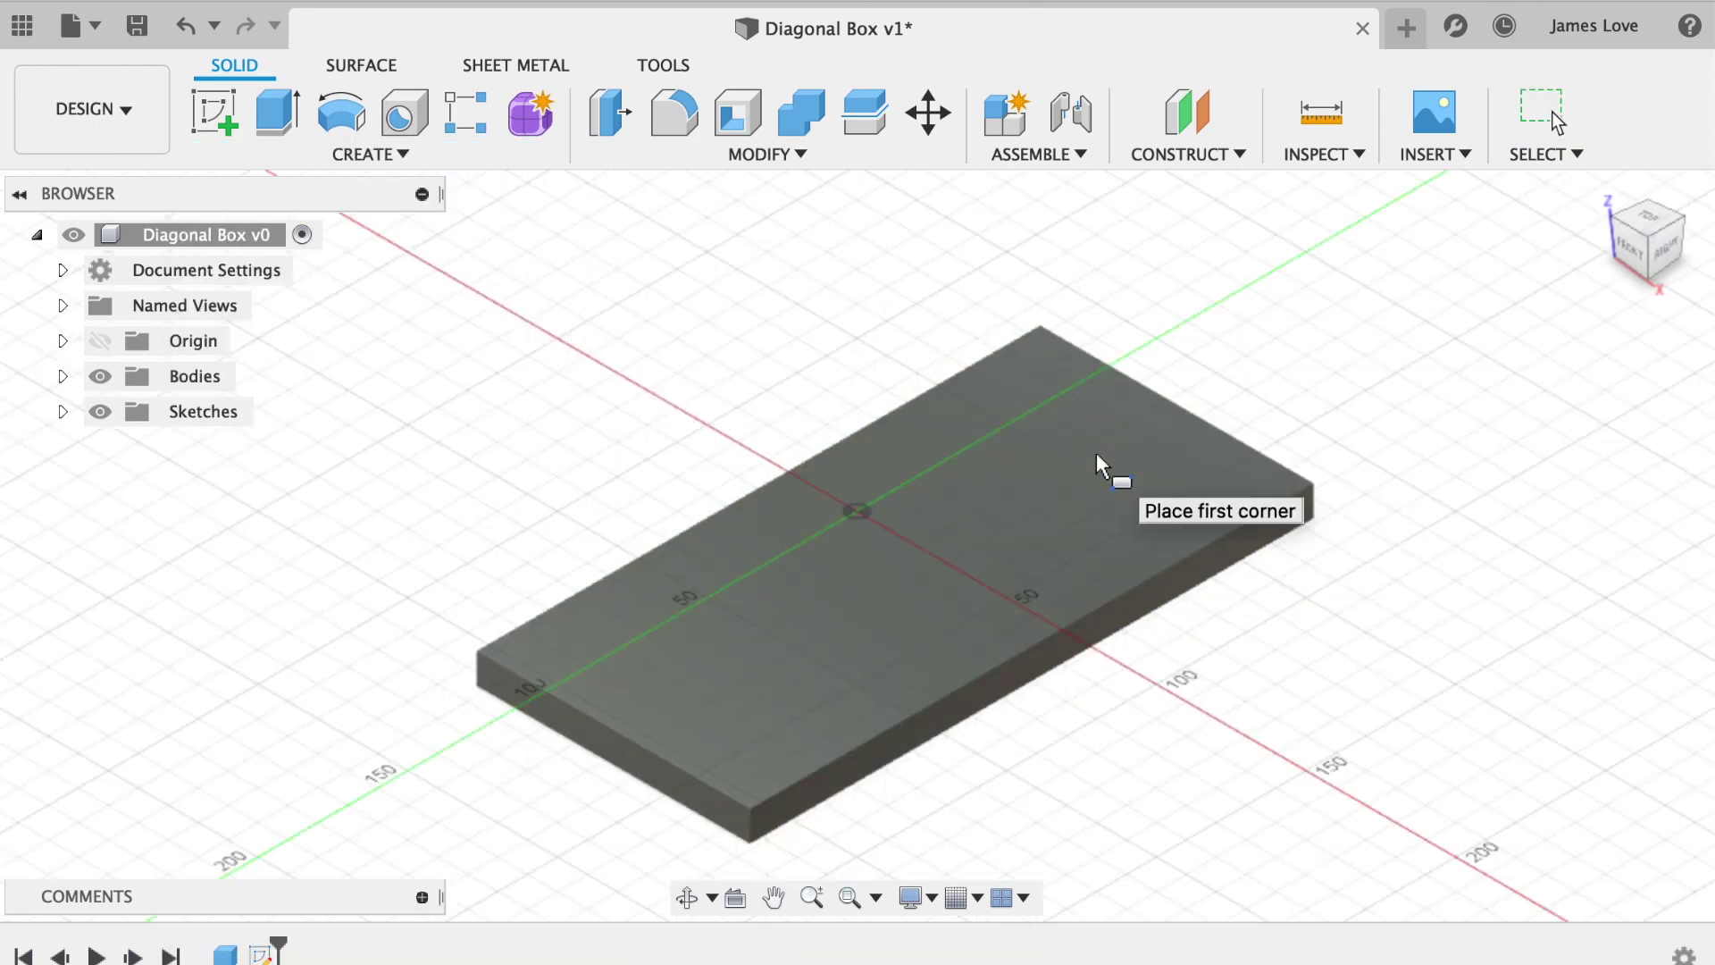
click(775, 589)
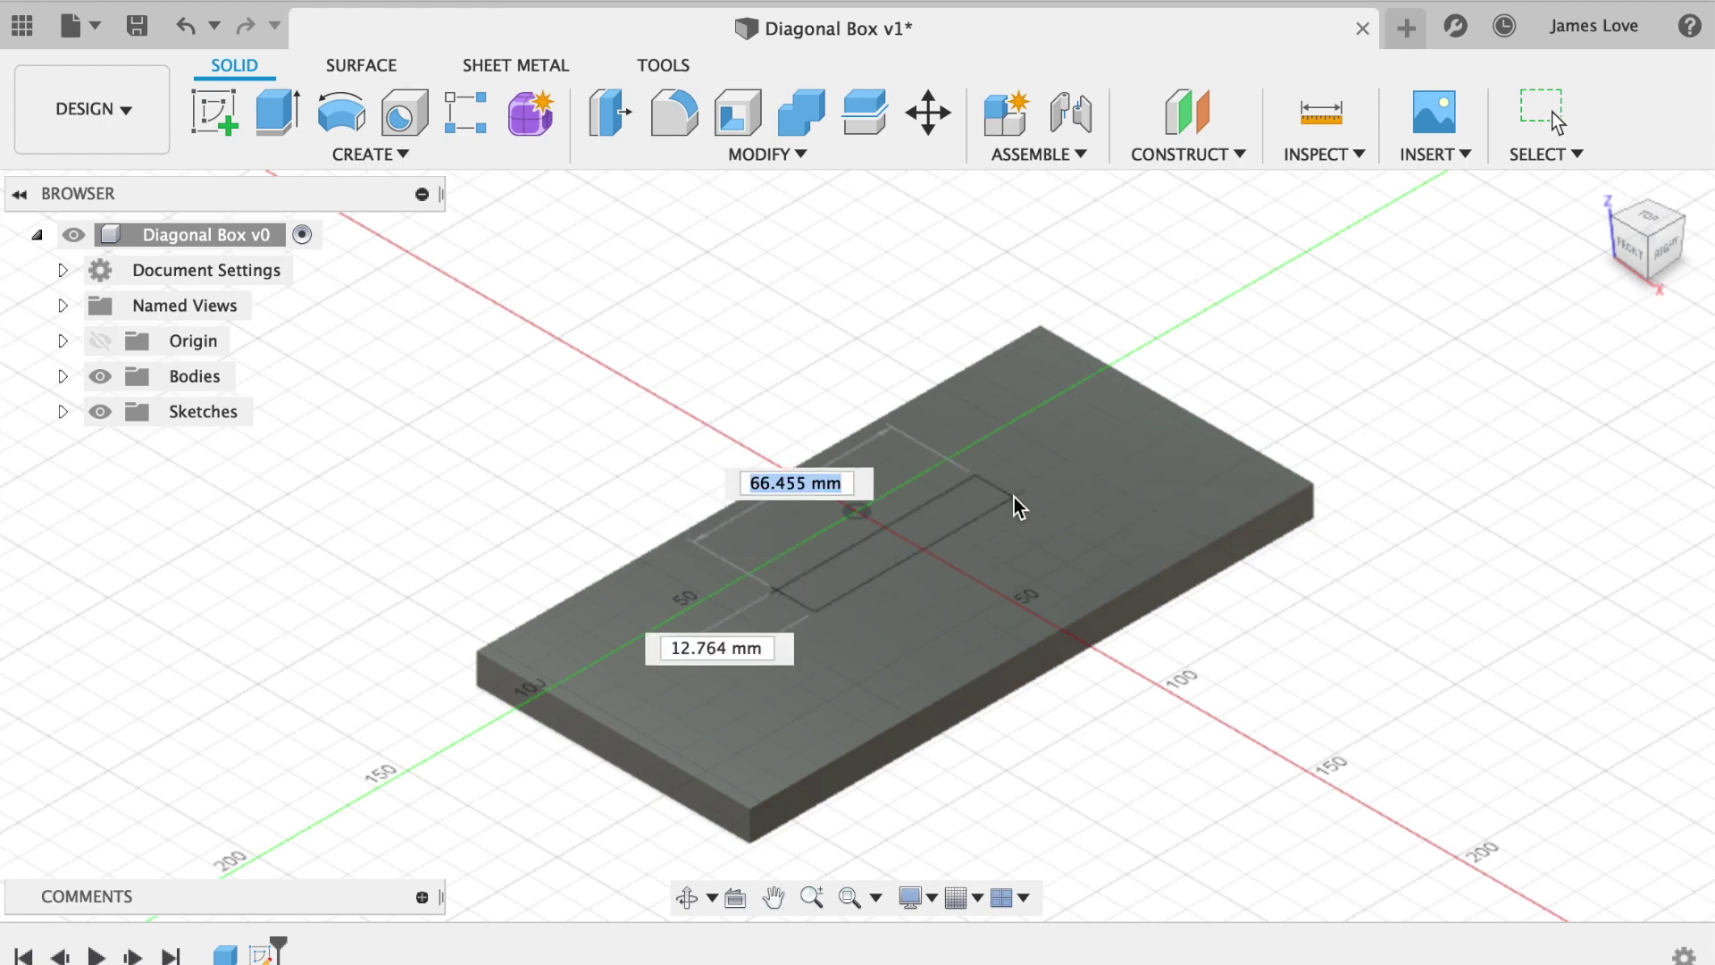
click(1338, 349)
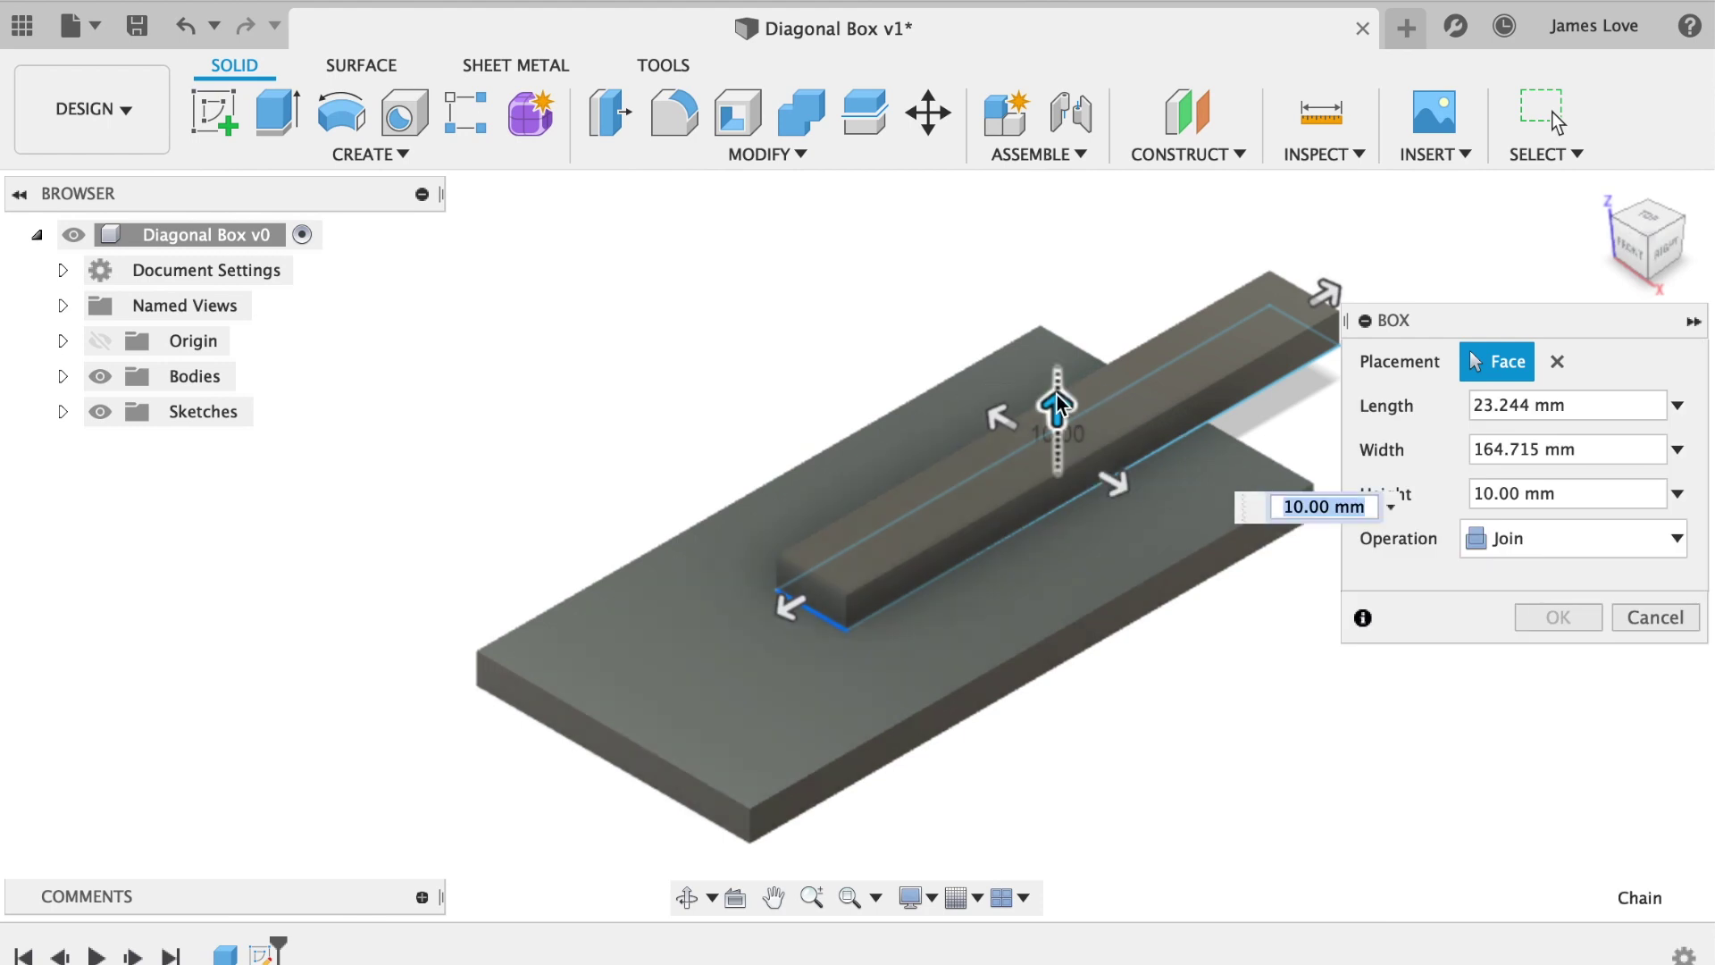
click(1546, 537)
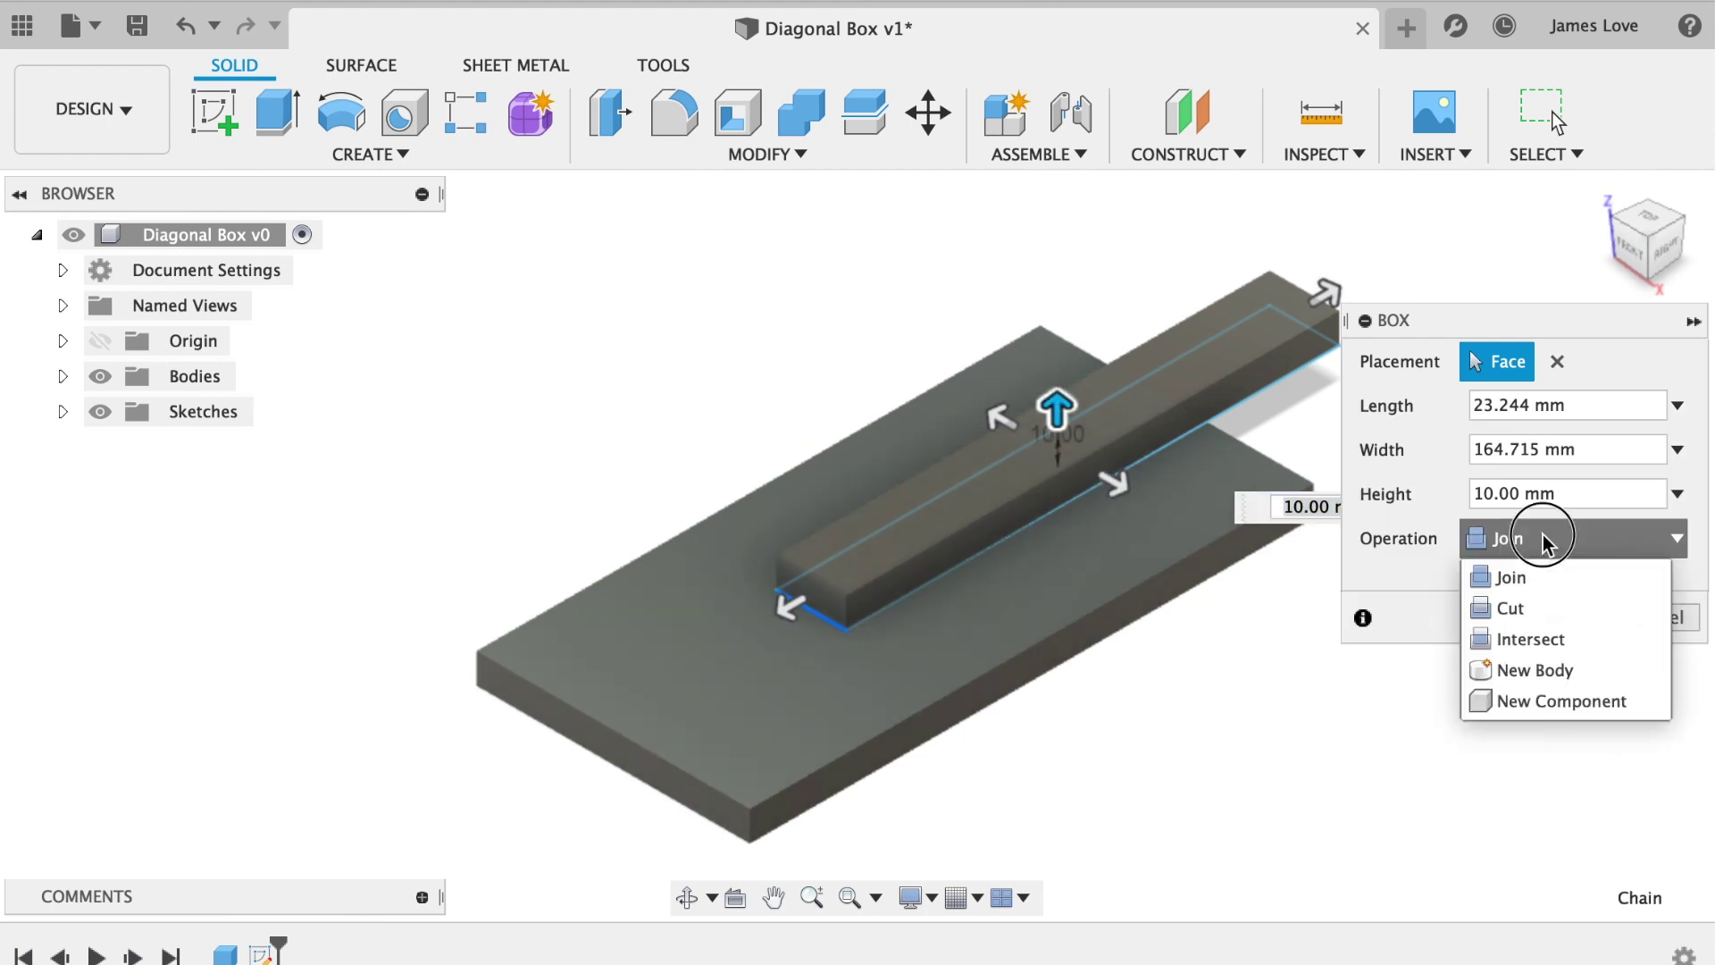
click(1551, 672)
click(1558, 617)
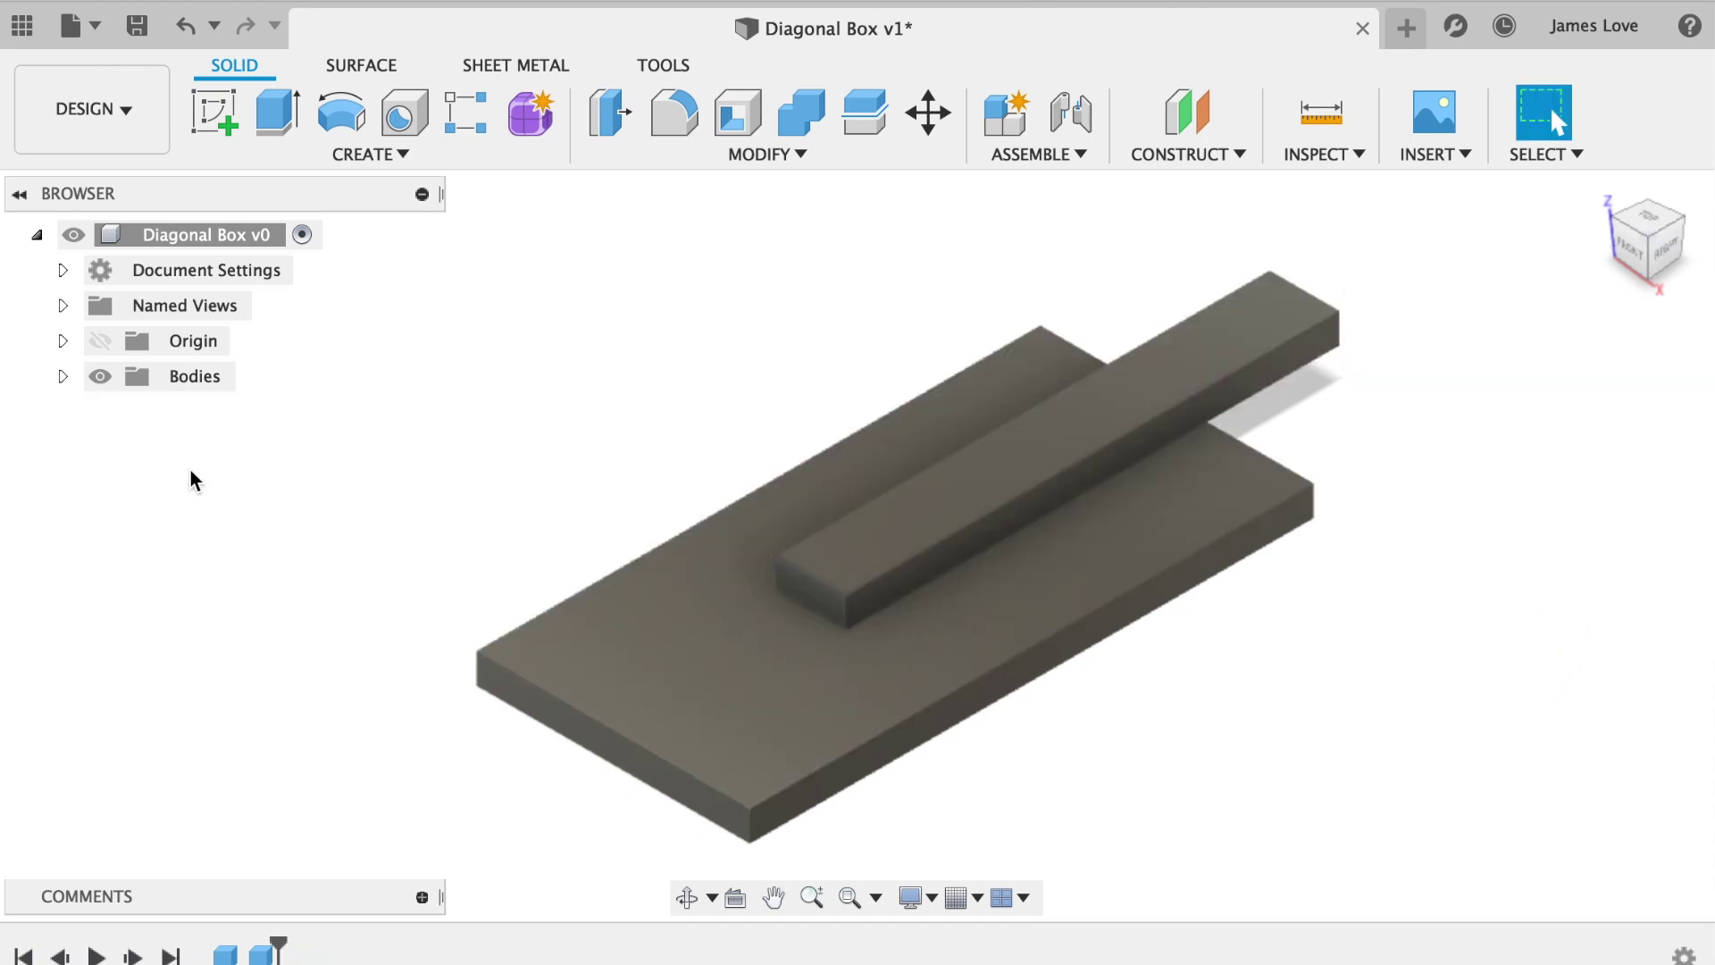
Rotate Body2, the narrow box, 40° about its X axis so it tilts up from the base.
click(62, 376)
click(213, 447)
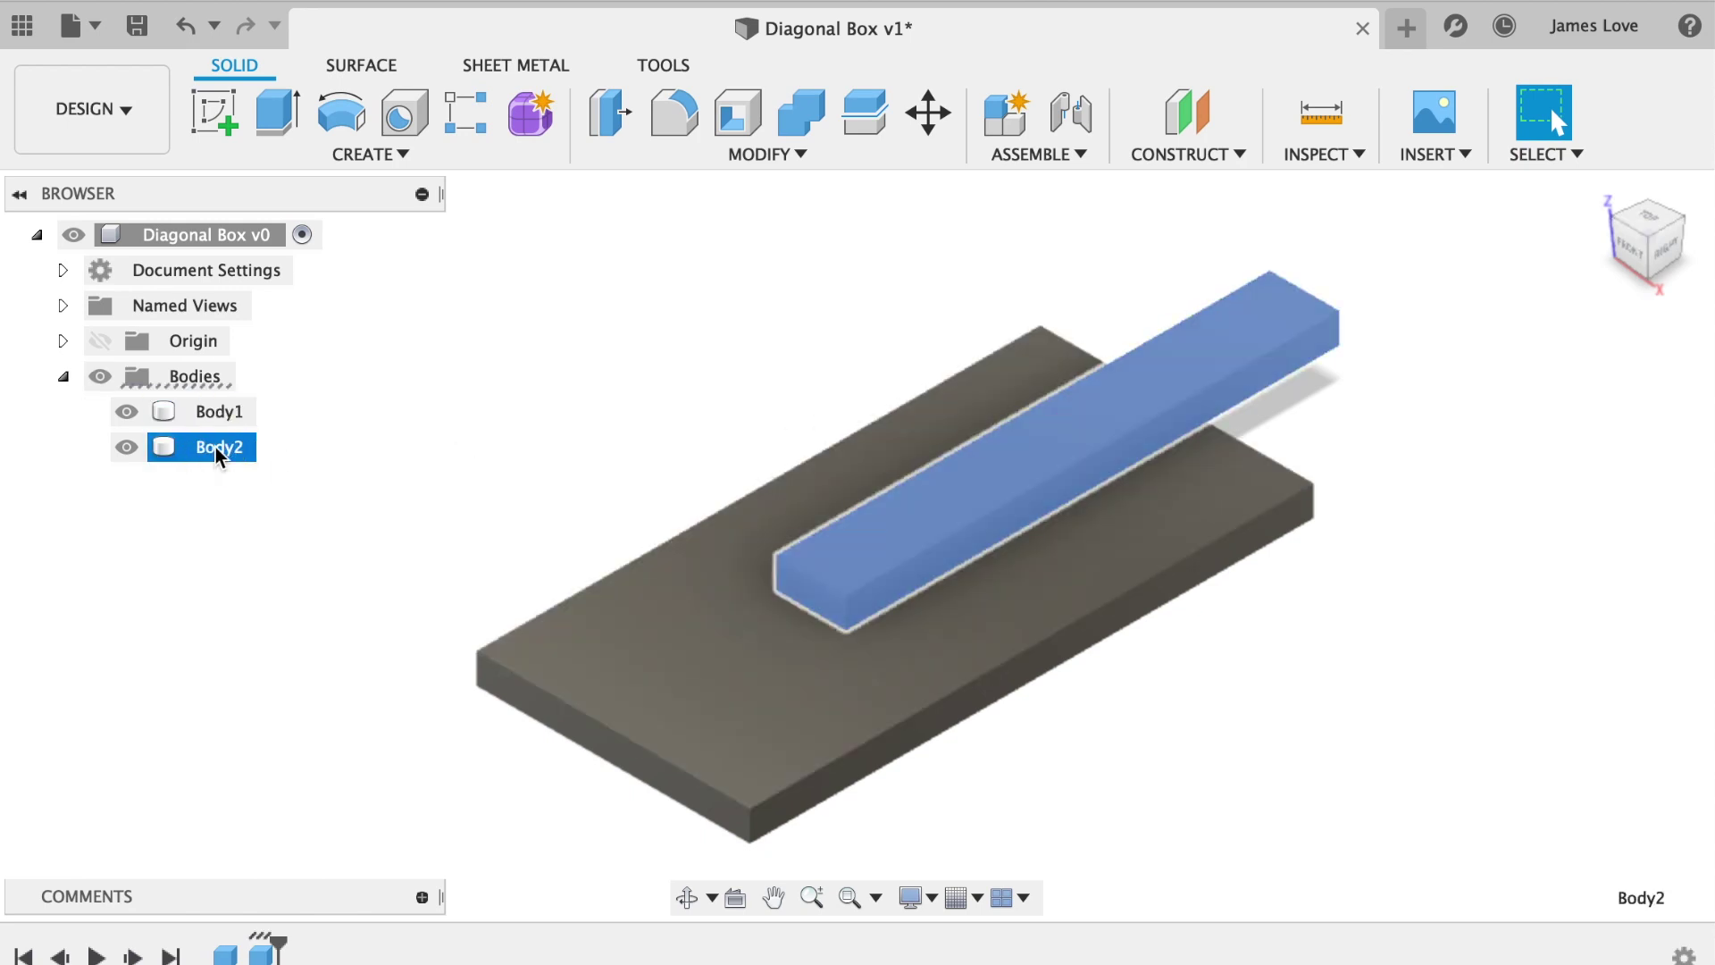
right_click(216, 446)
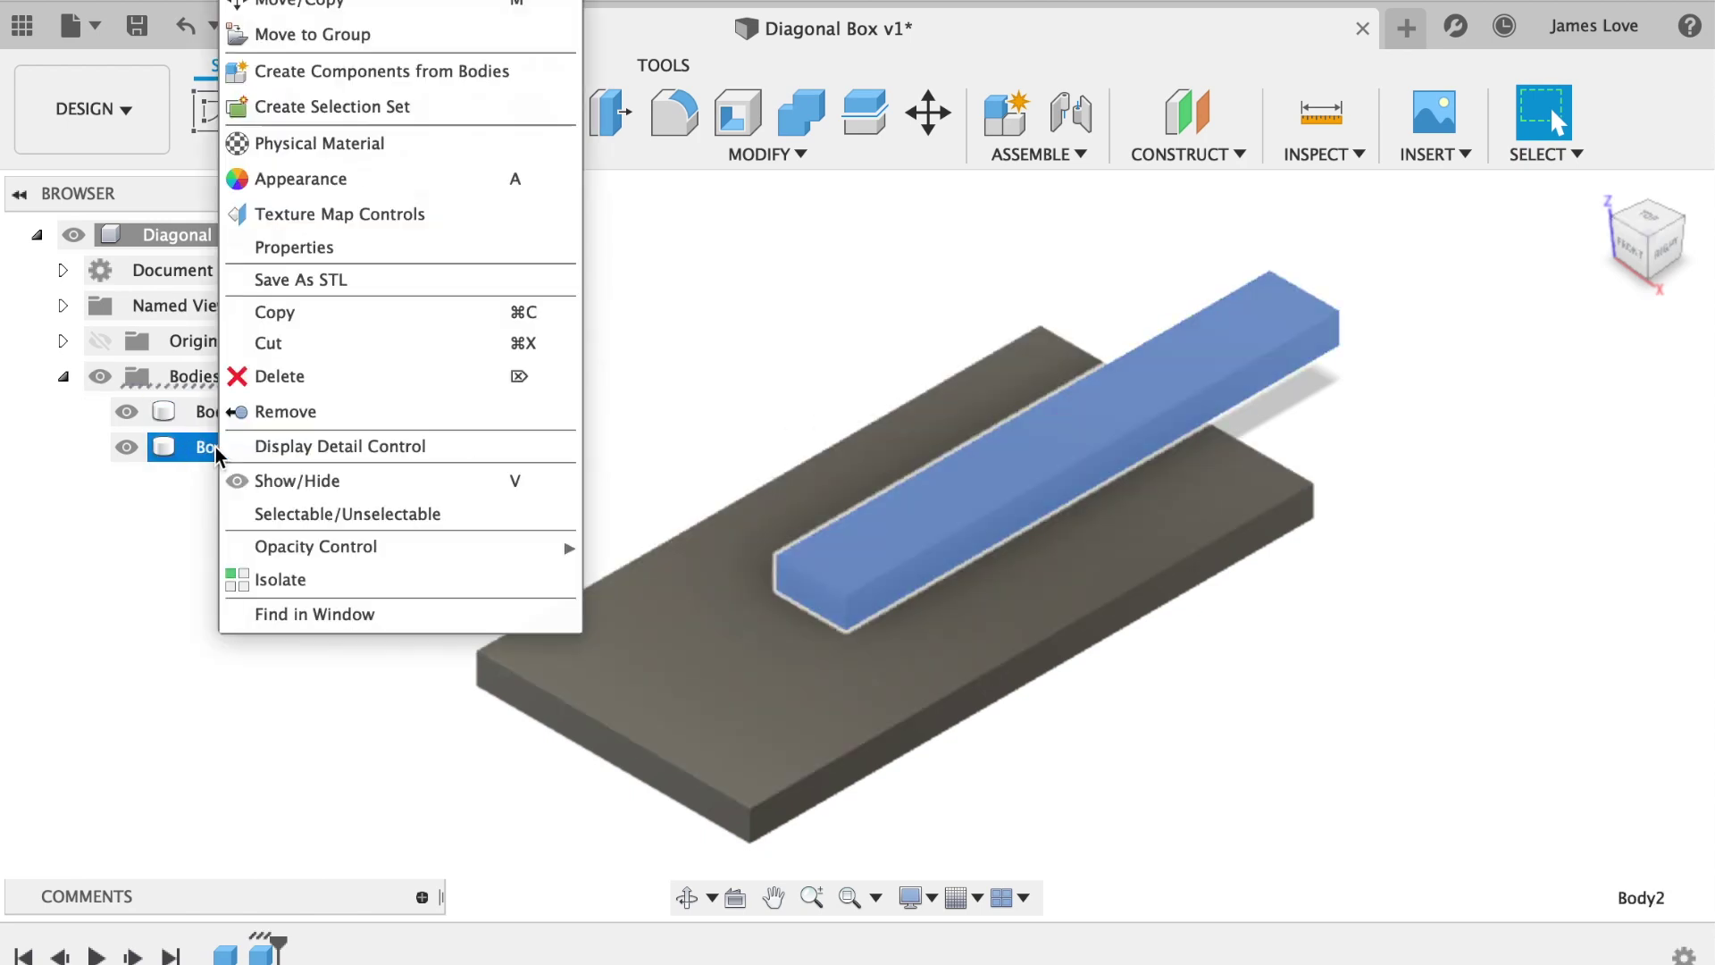
click(338, 11)
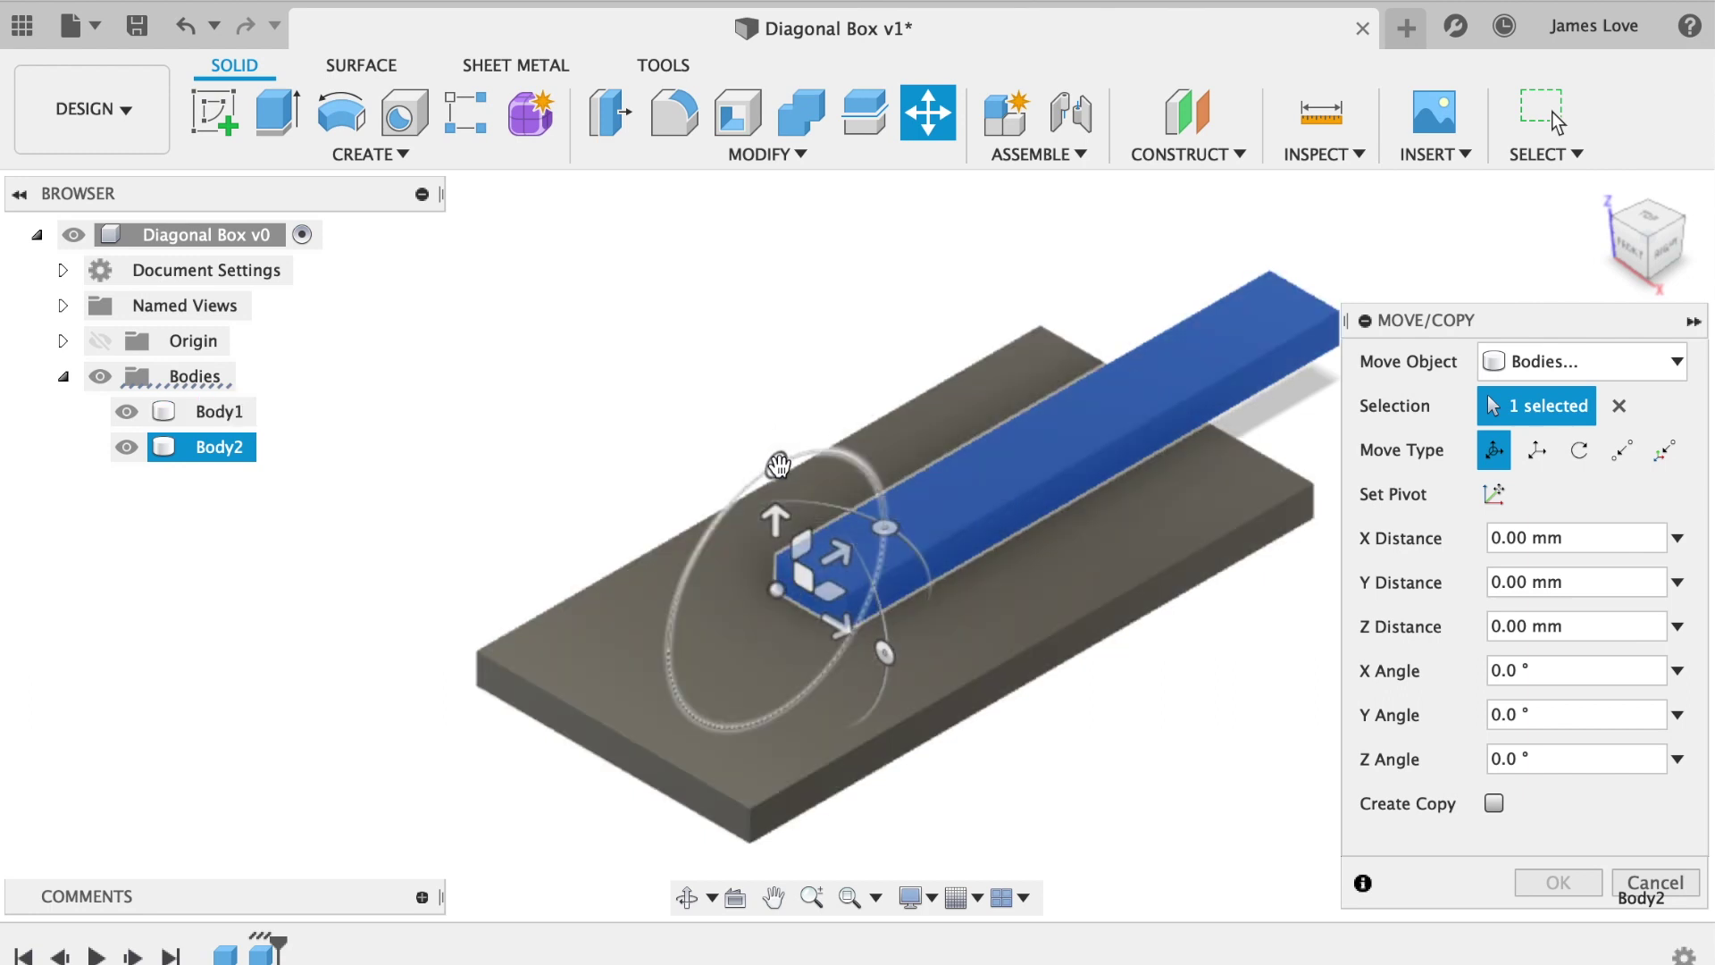
drag(778, 465, 706, 535)
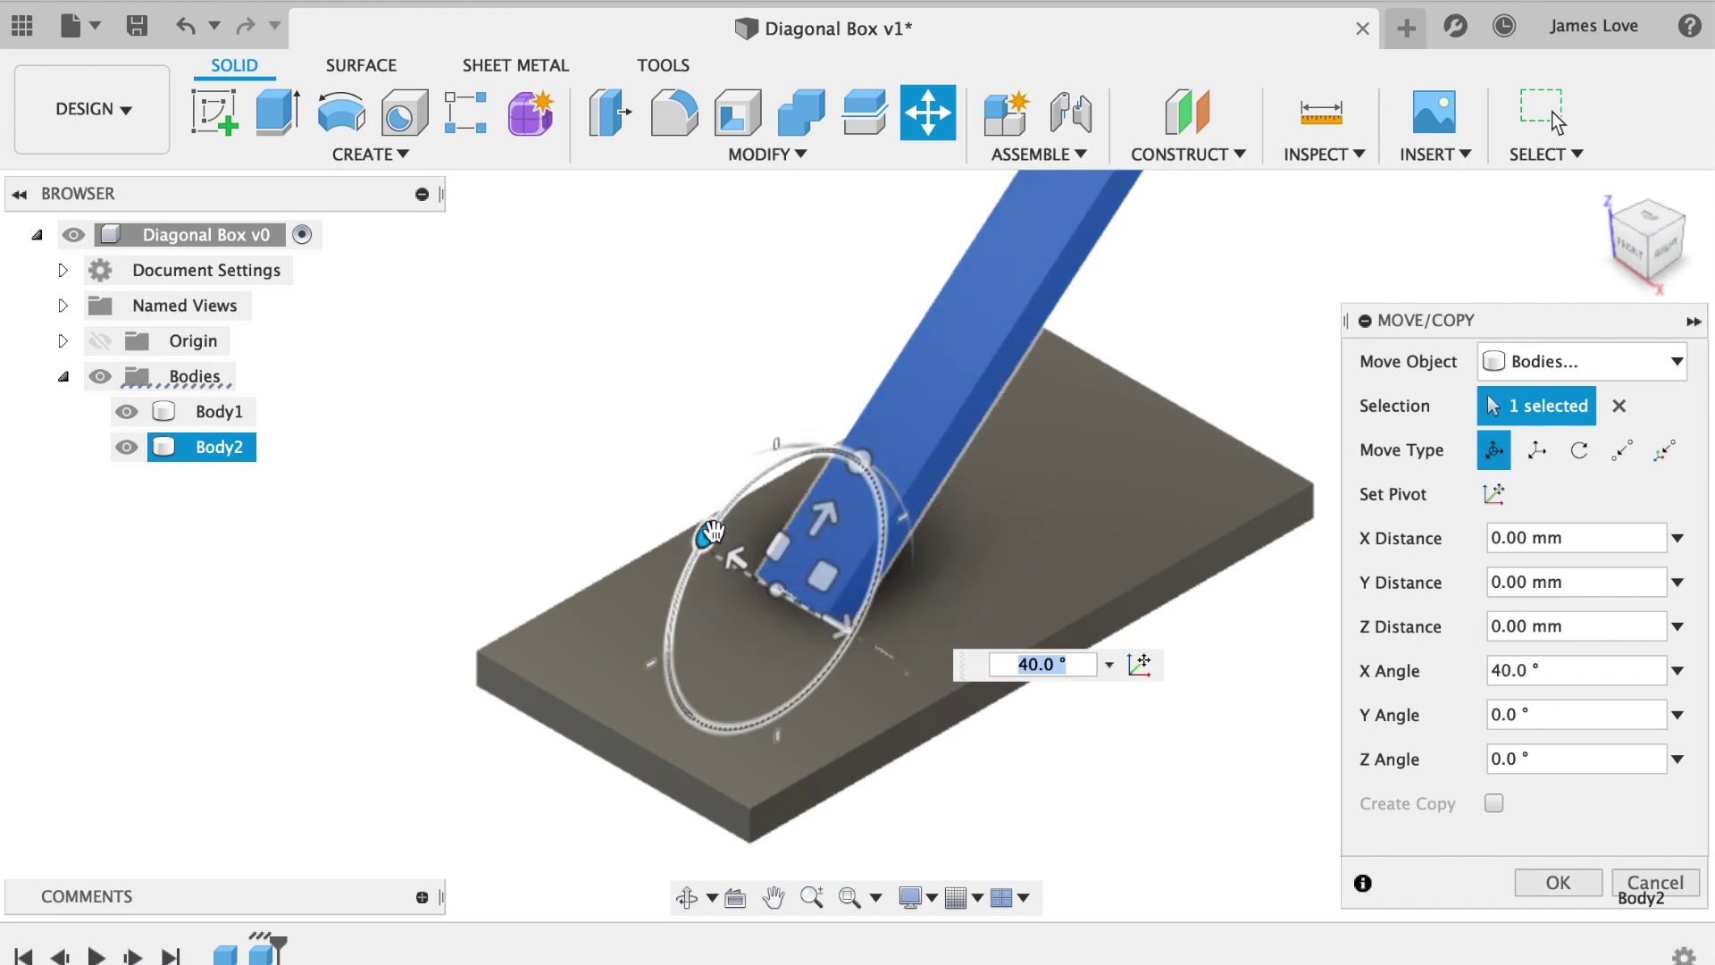
click(1561, 875)
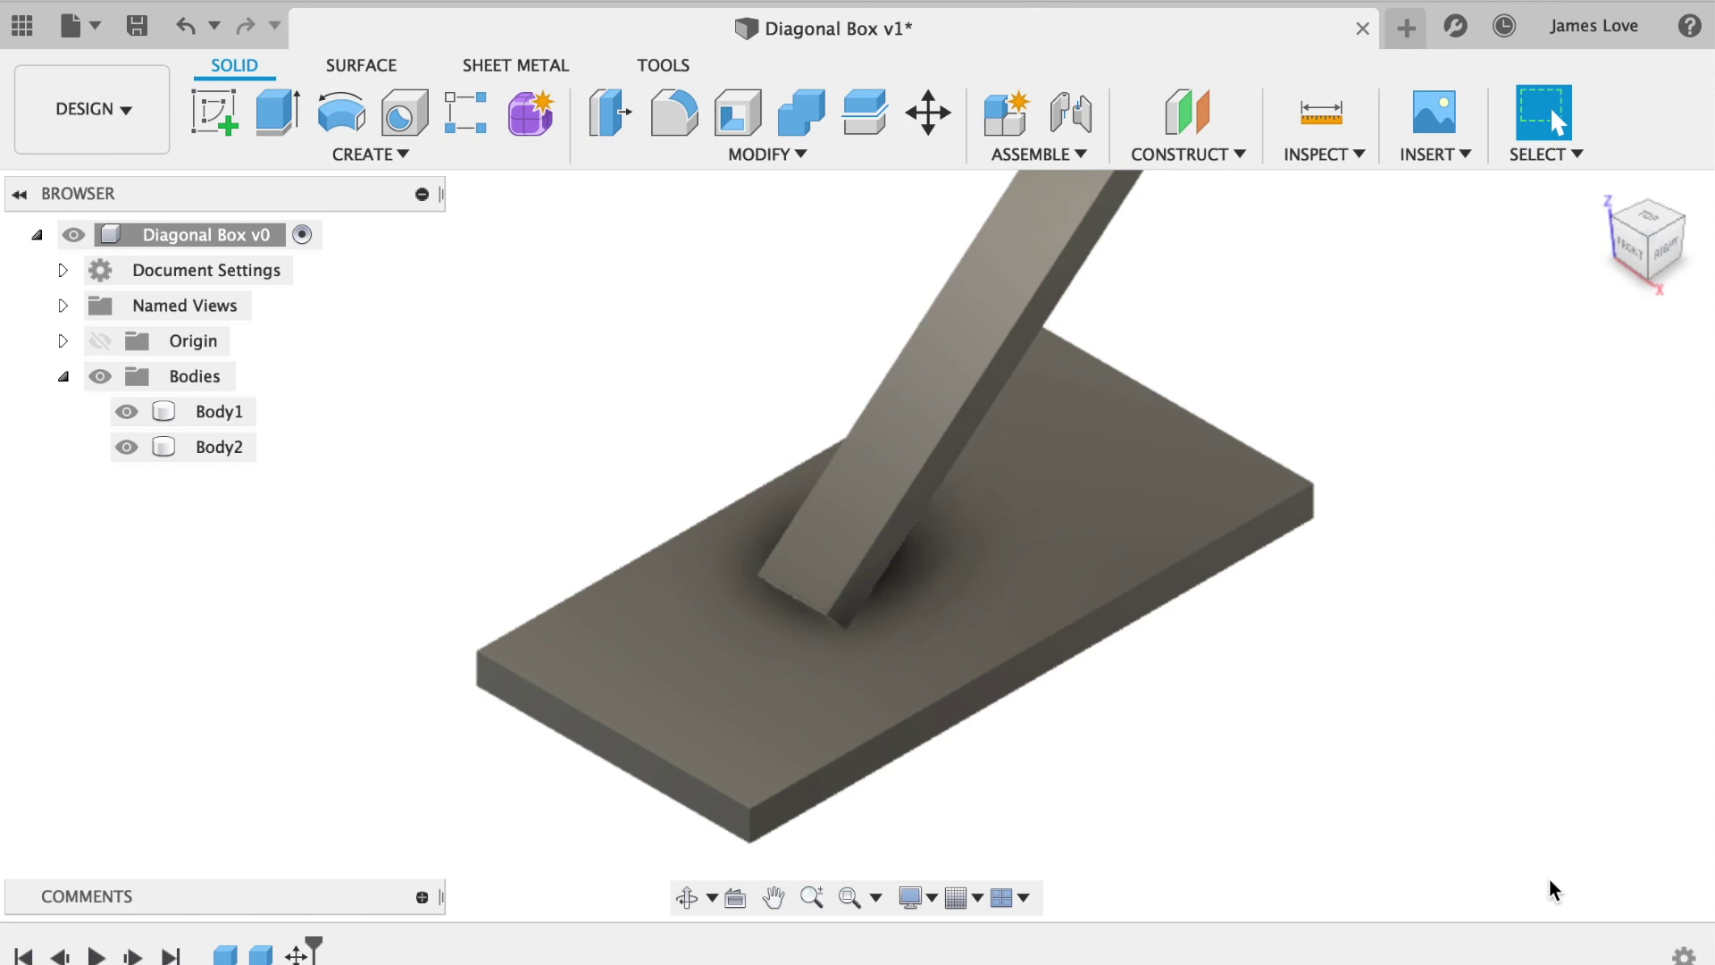
Delete the tilted narrow box, Body2.
click(216, 448)
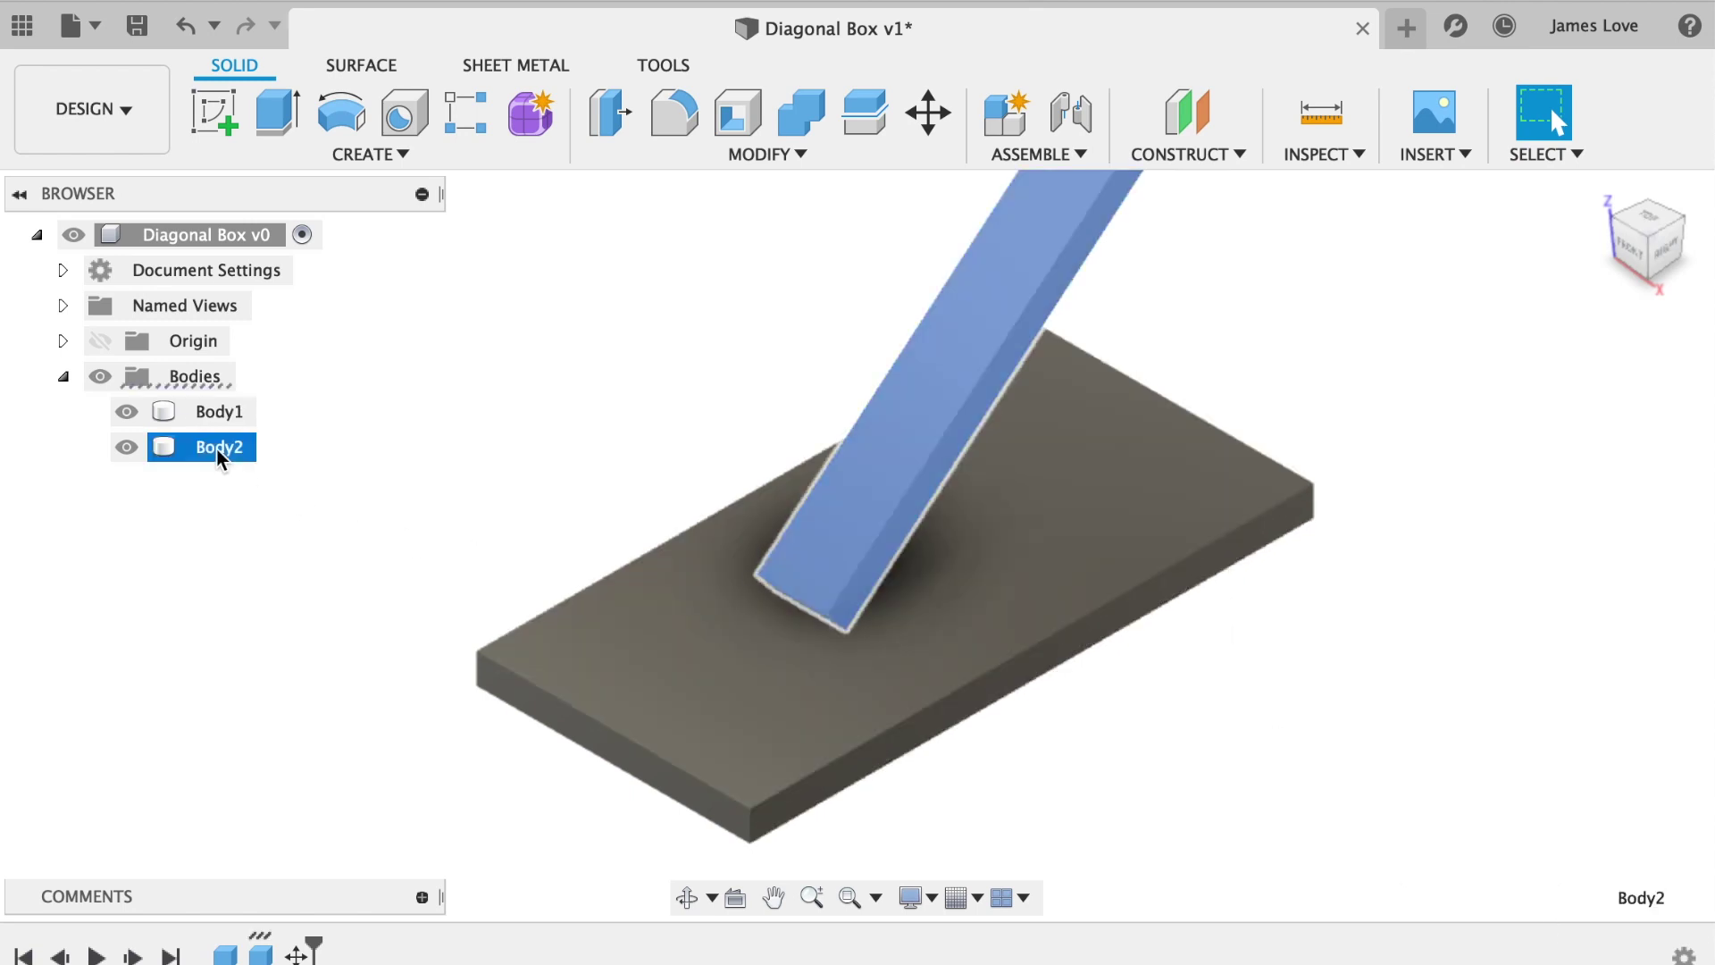
right_click(217, 447)
click(328, 371)
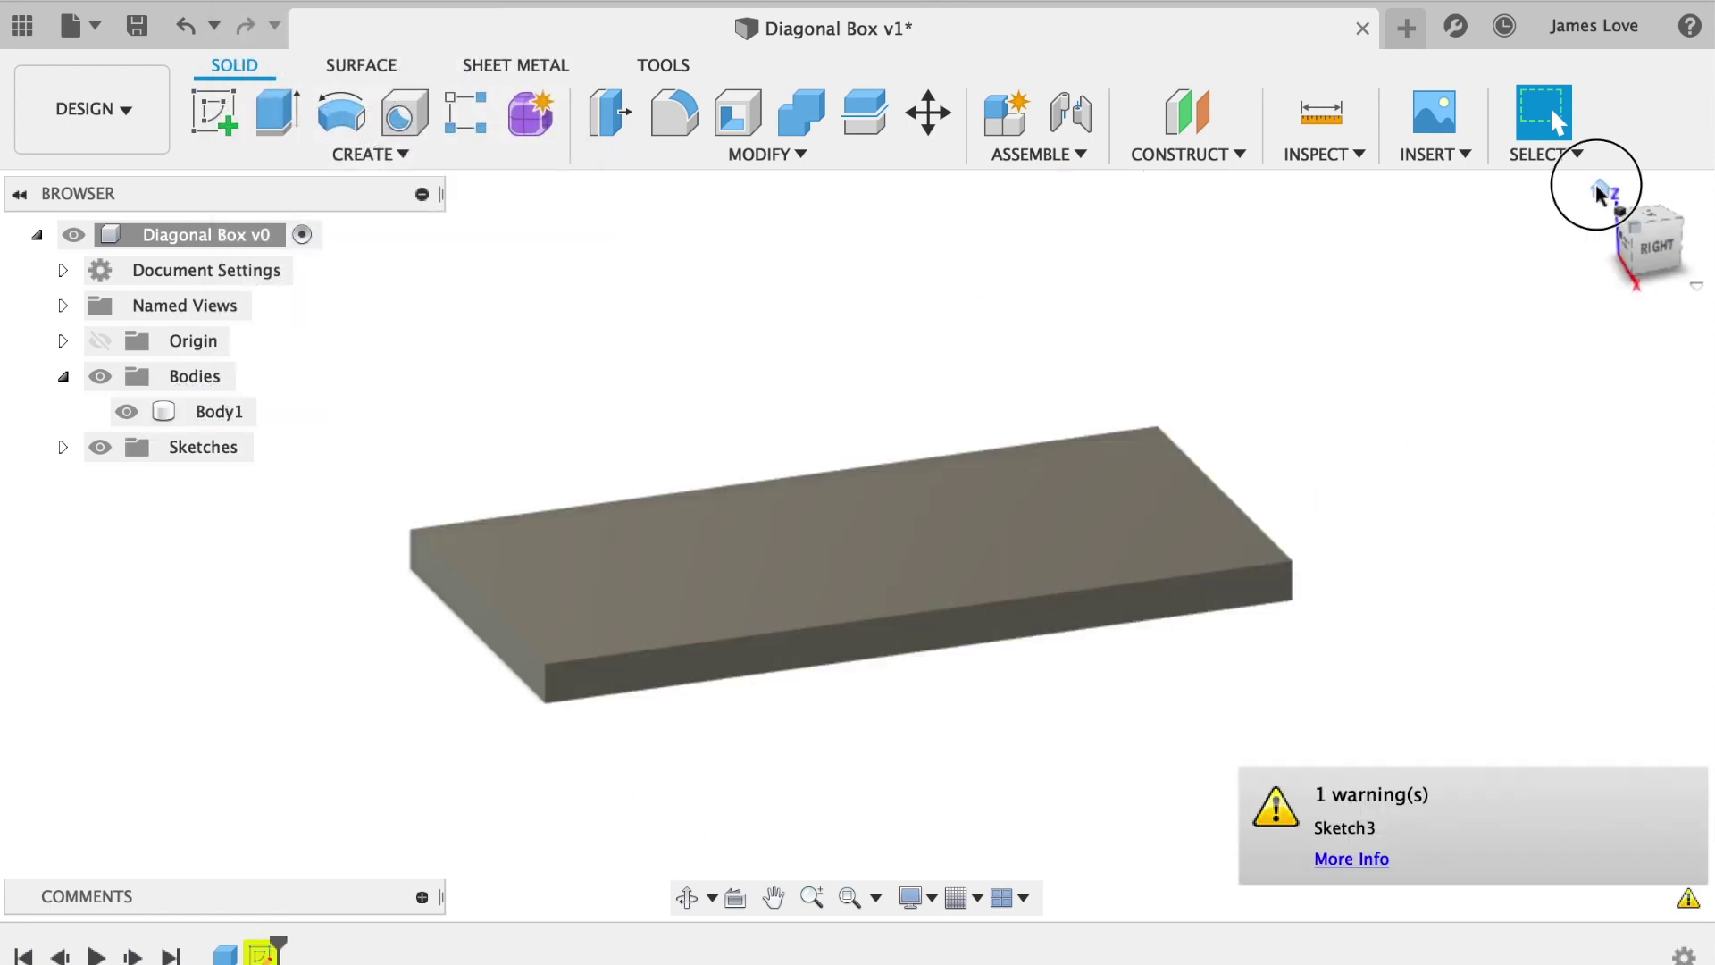
Construct a plane at an angle of 25° through the short front top edge of the base box.
click(1601, 195)
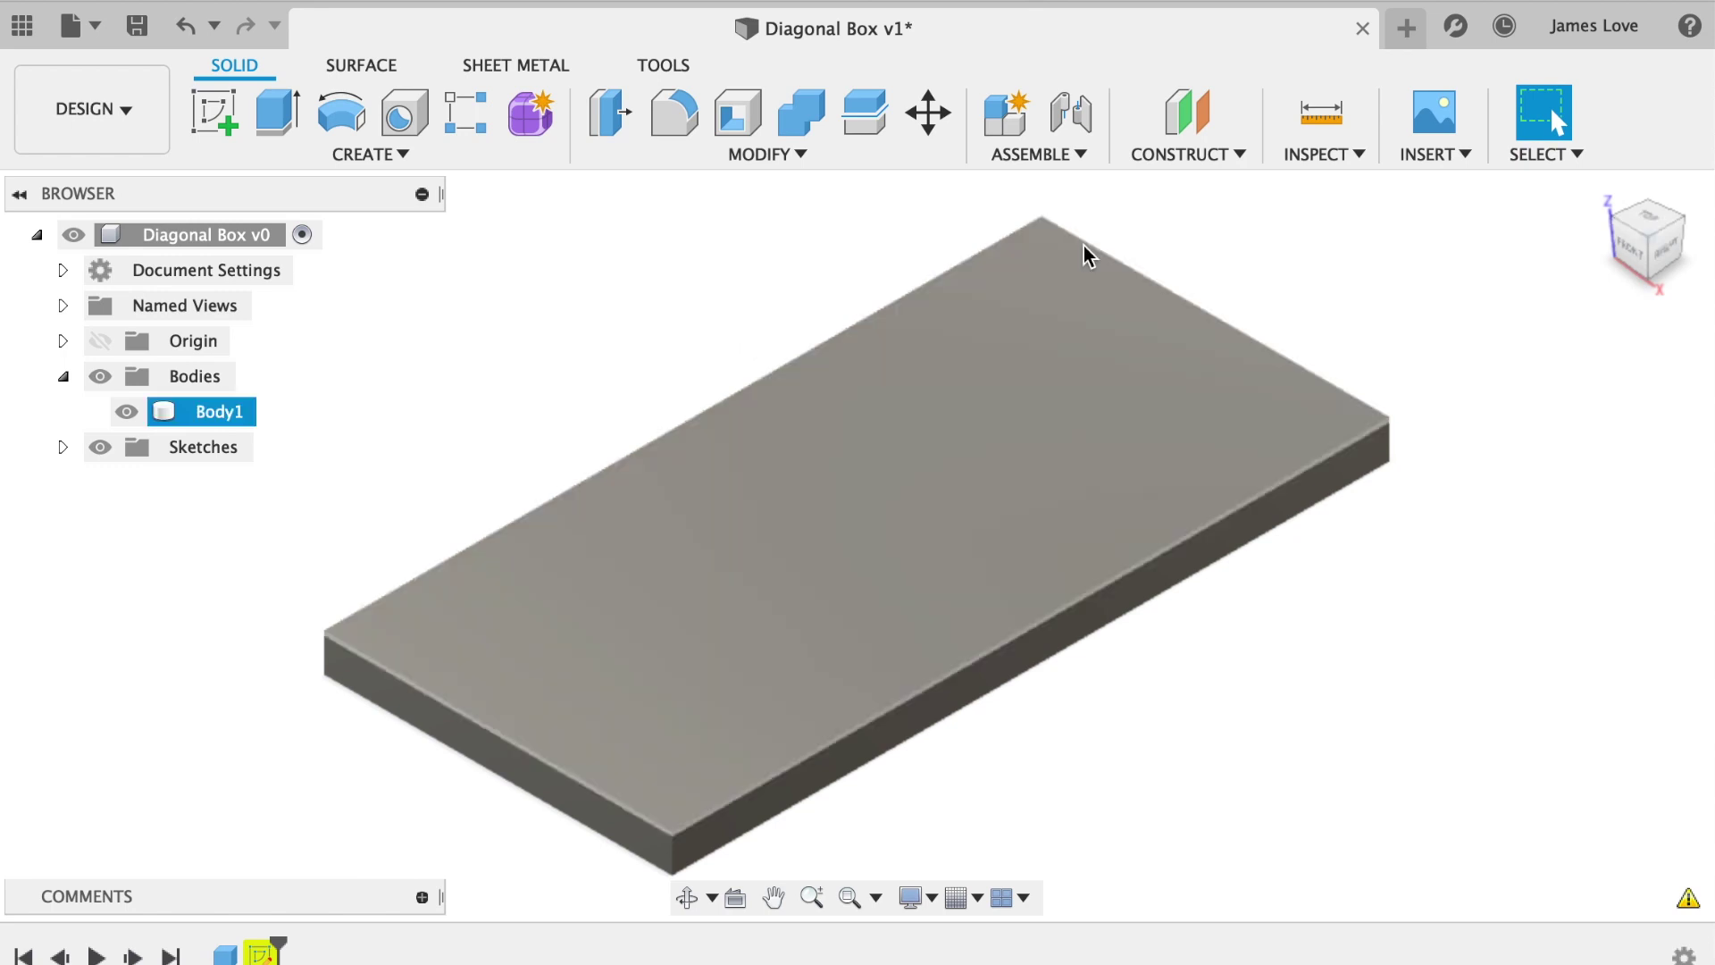
click(1188, 153)
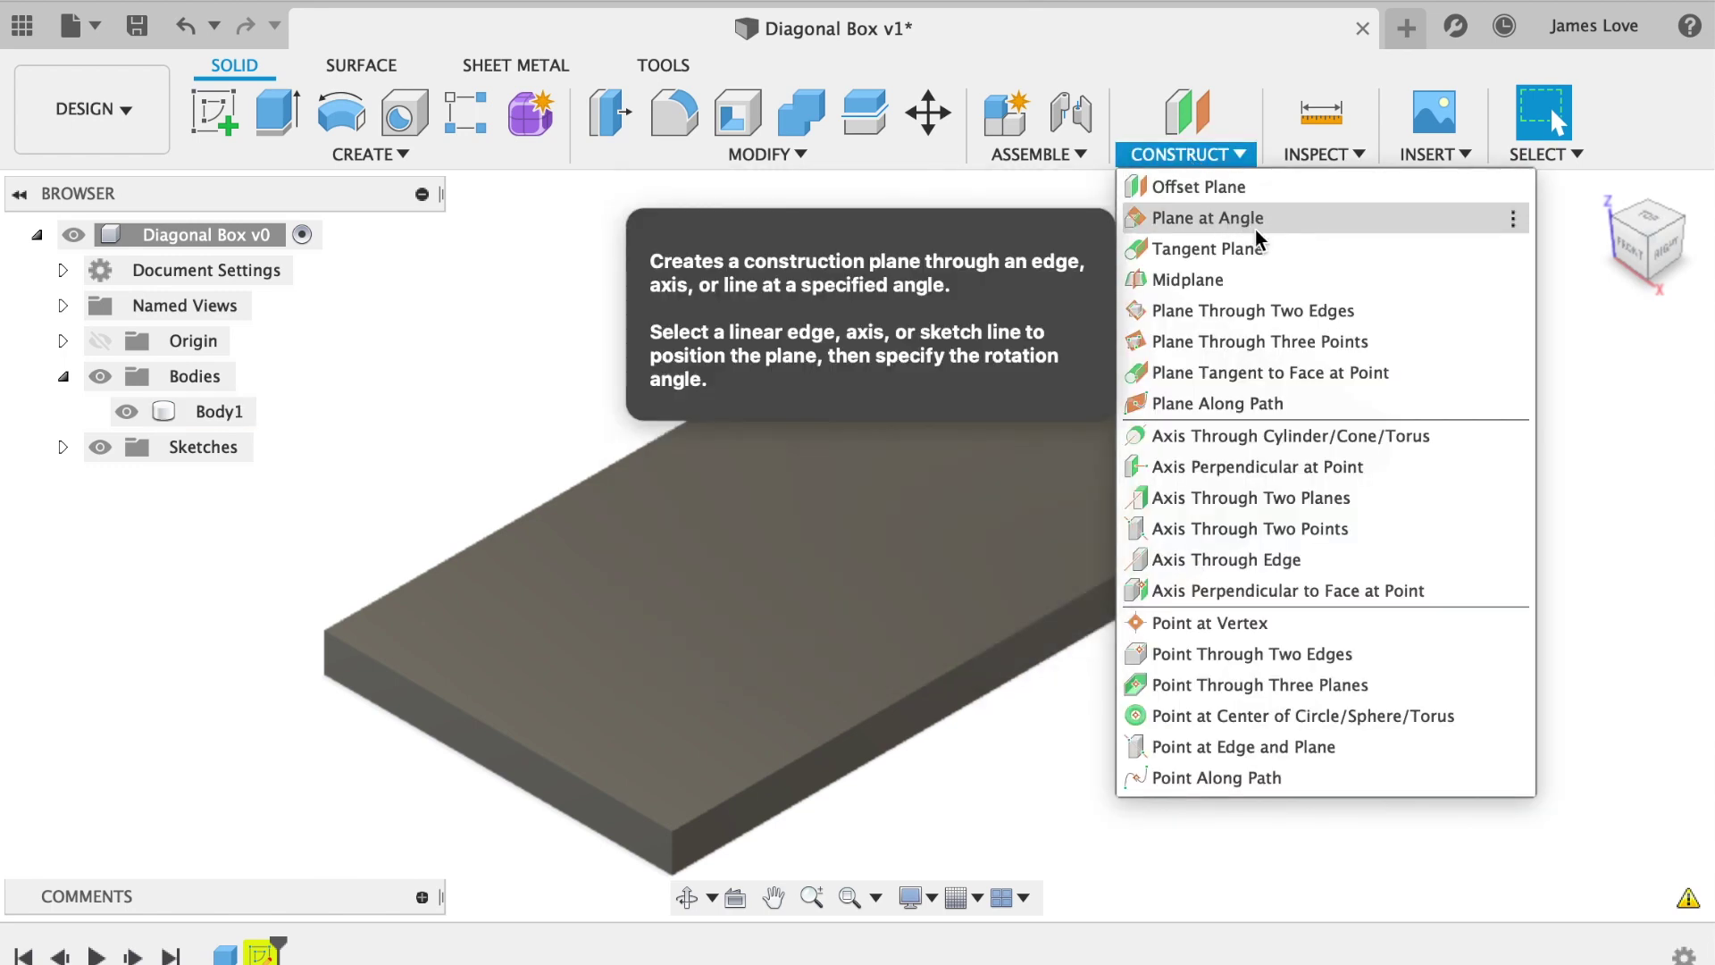
click(1287, 222)
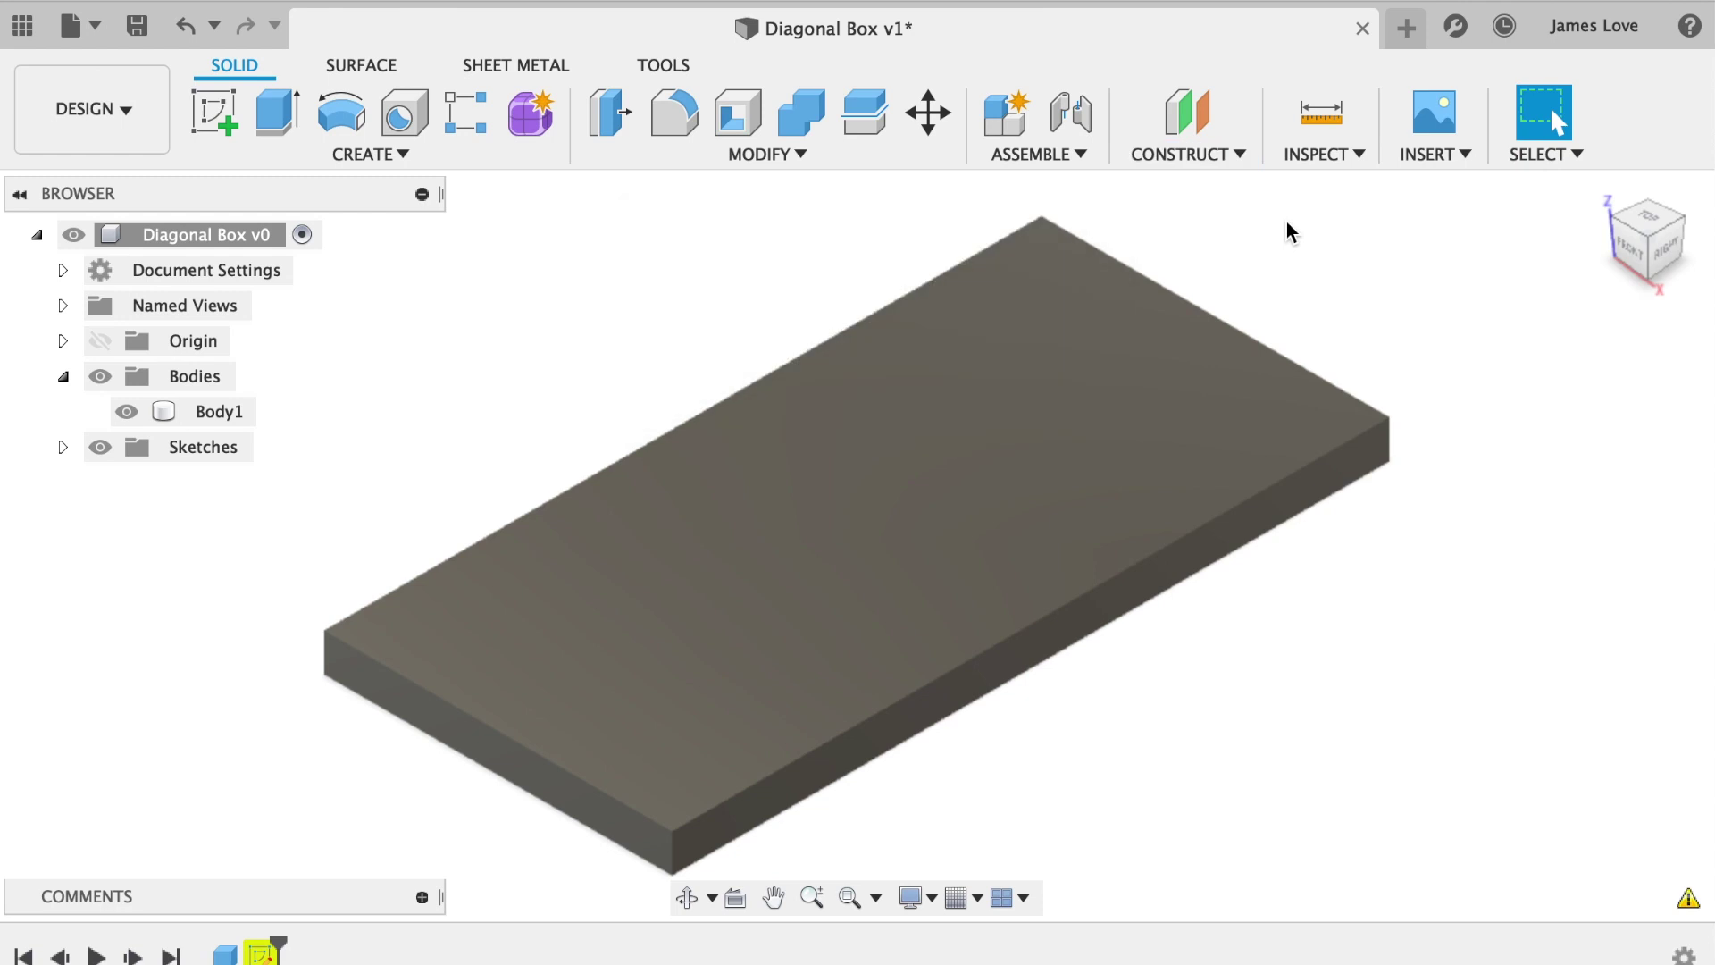
click(489, 721)
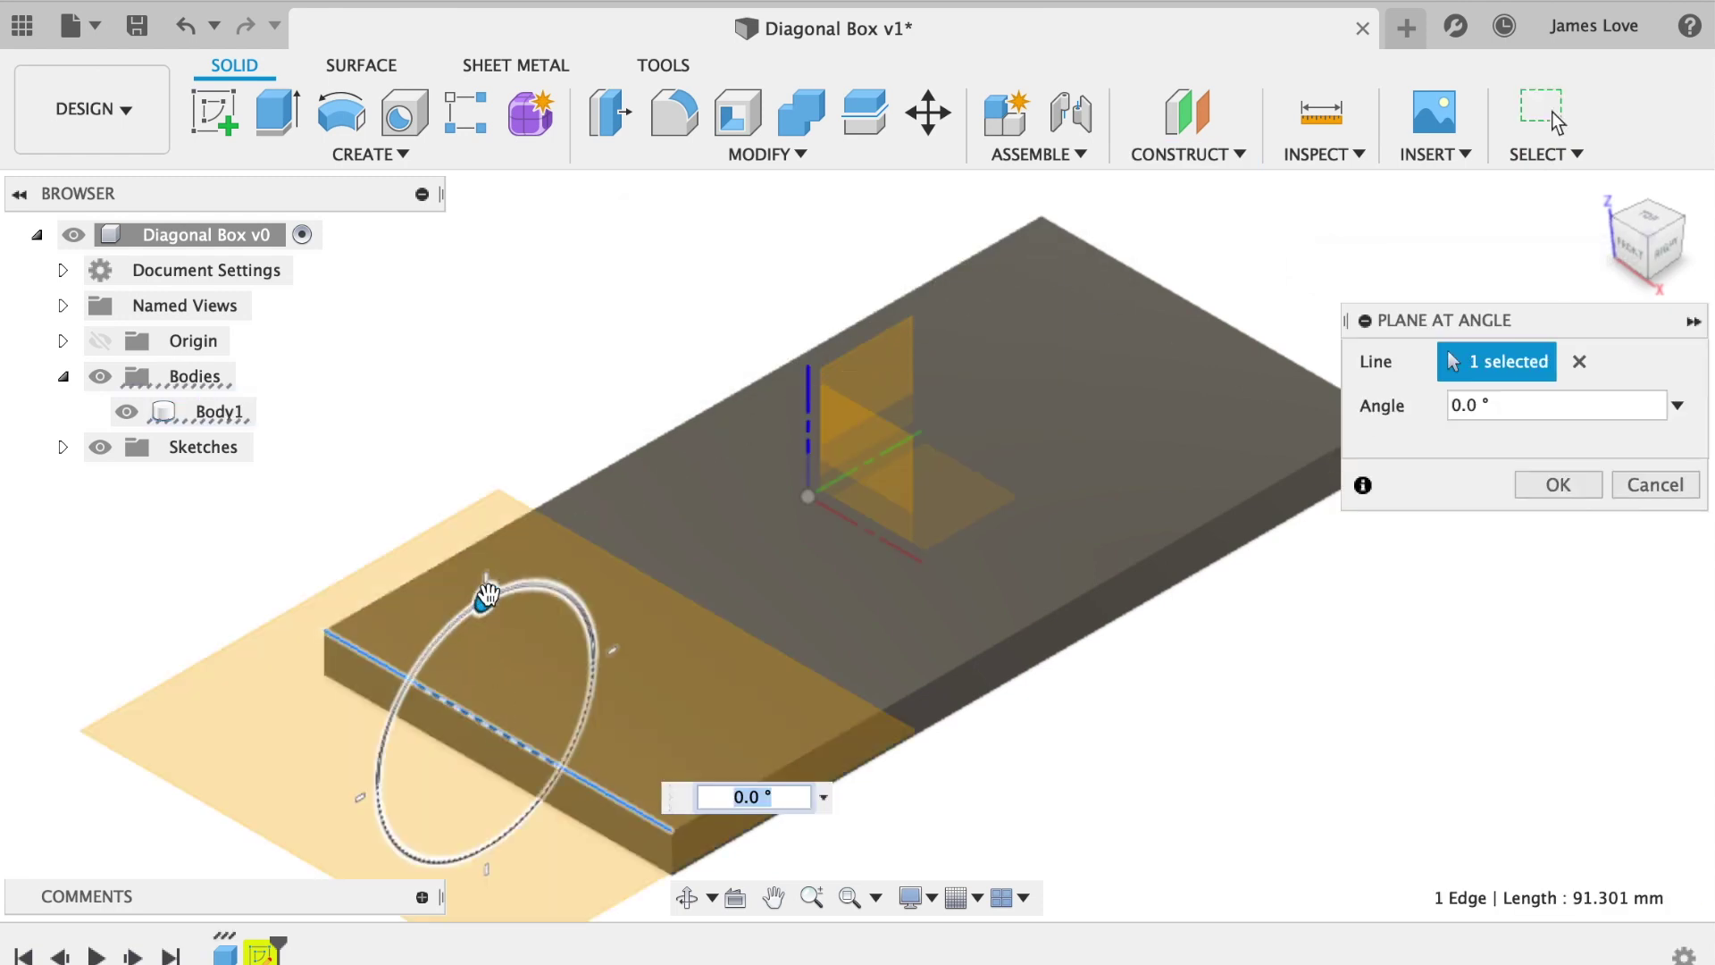
drag(487, 594, 450, 642)
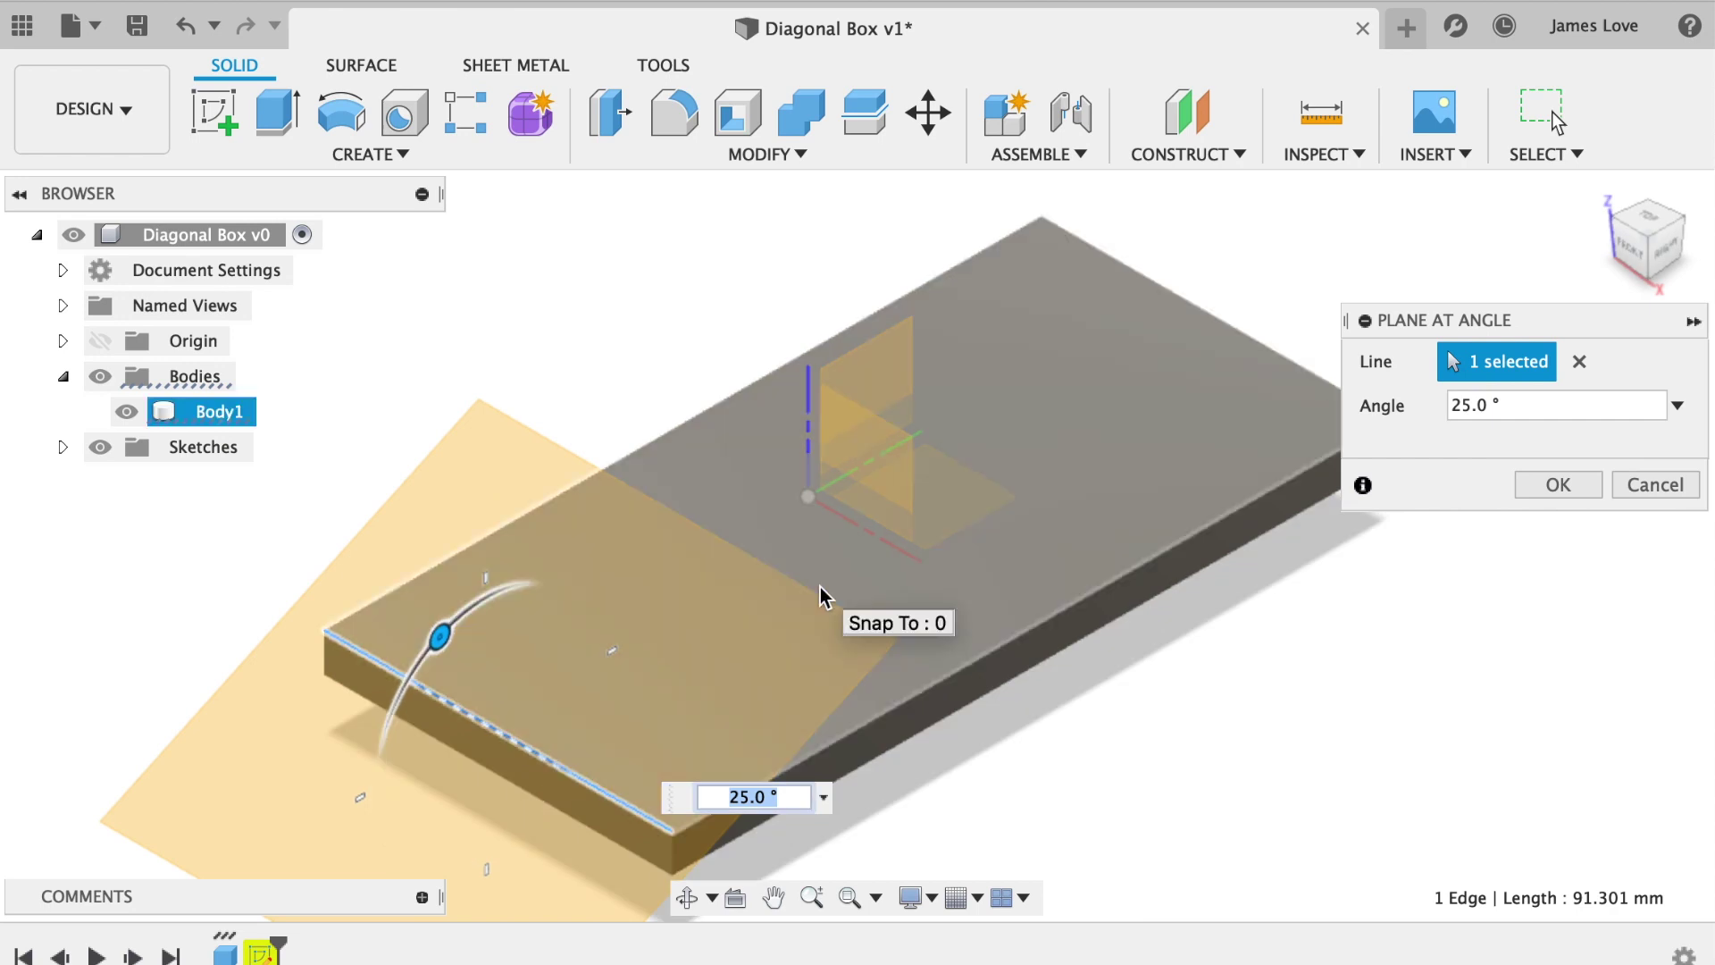
click(1578, 486)
Sketch a closed four-sided outline of about 3787 mm² on the angled plane, crossing the base's front edge, and finish the sketch.
shift+middle_drag(855, 545, 613, 363)
click(215, 114)
click(909, 682)
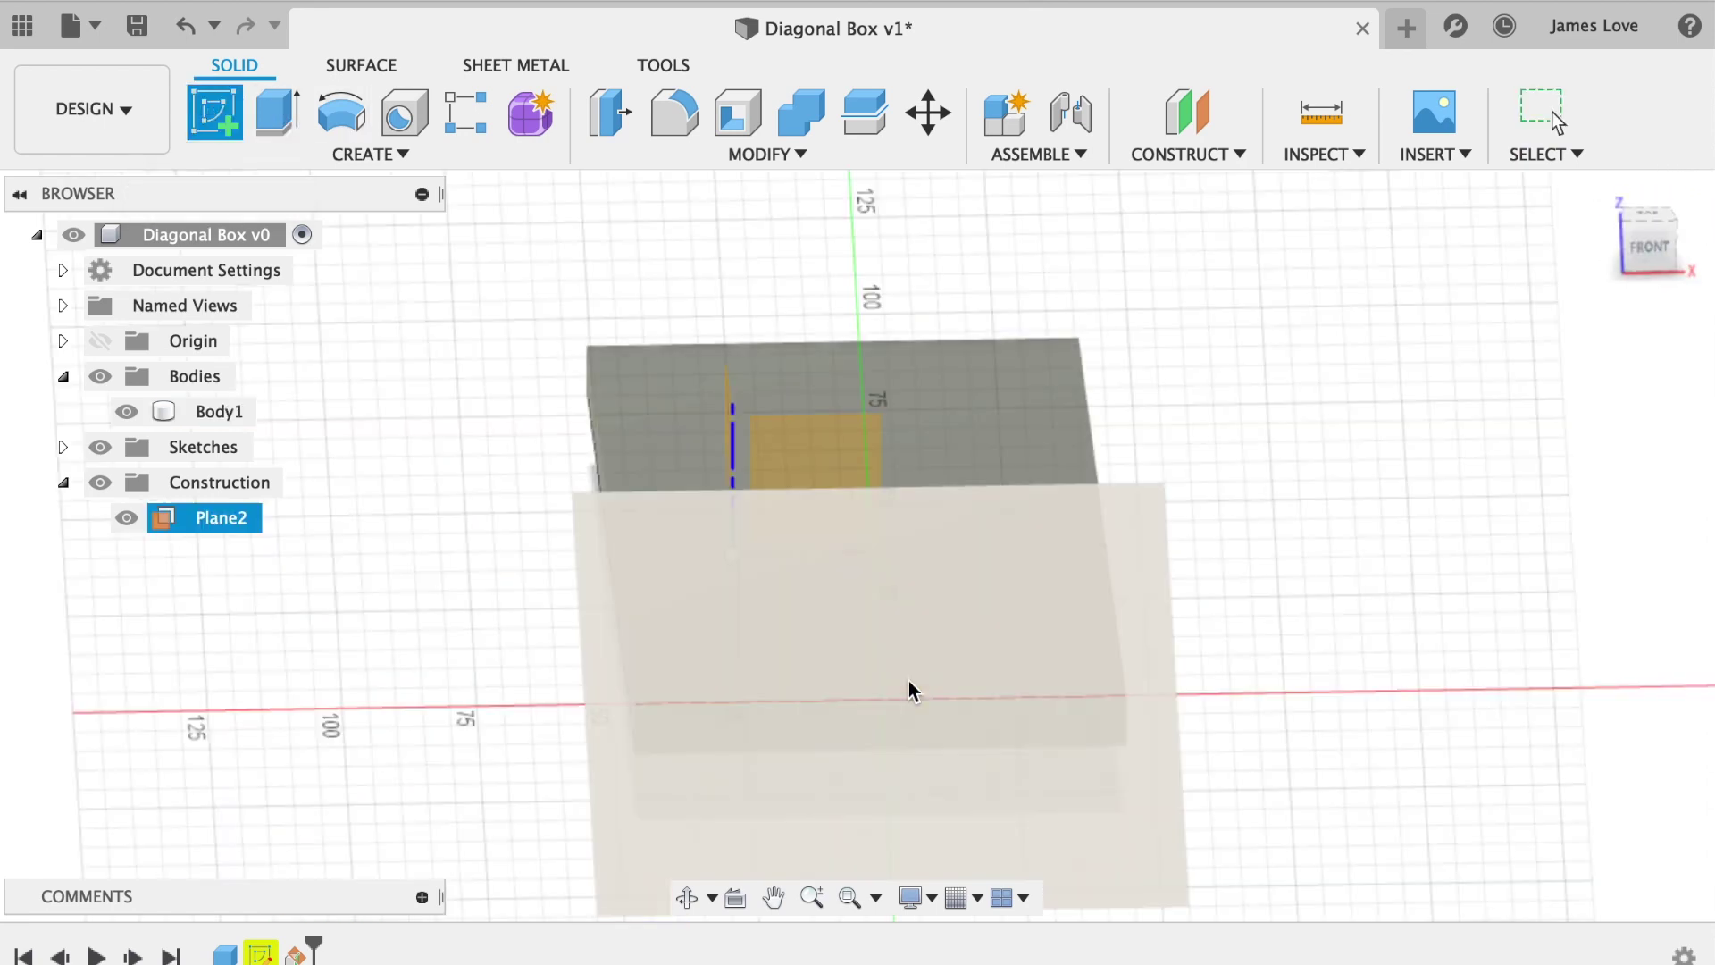
click(1099, 807)
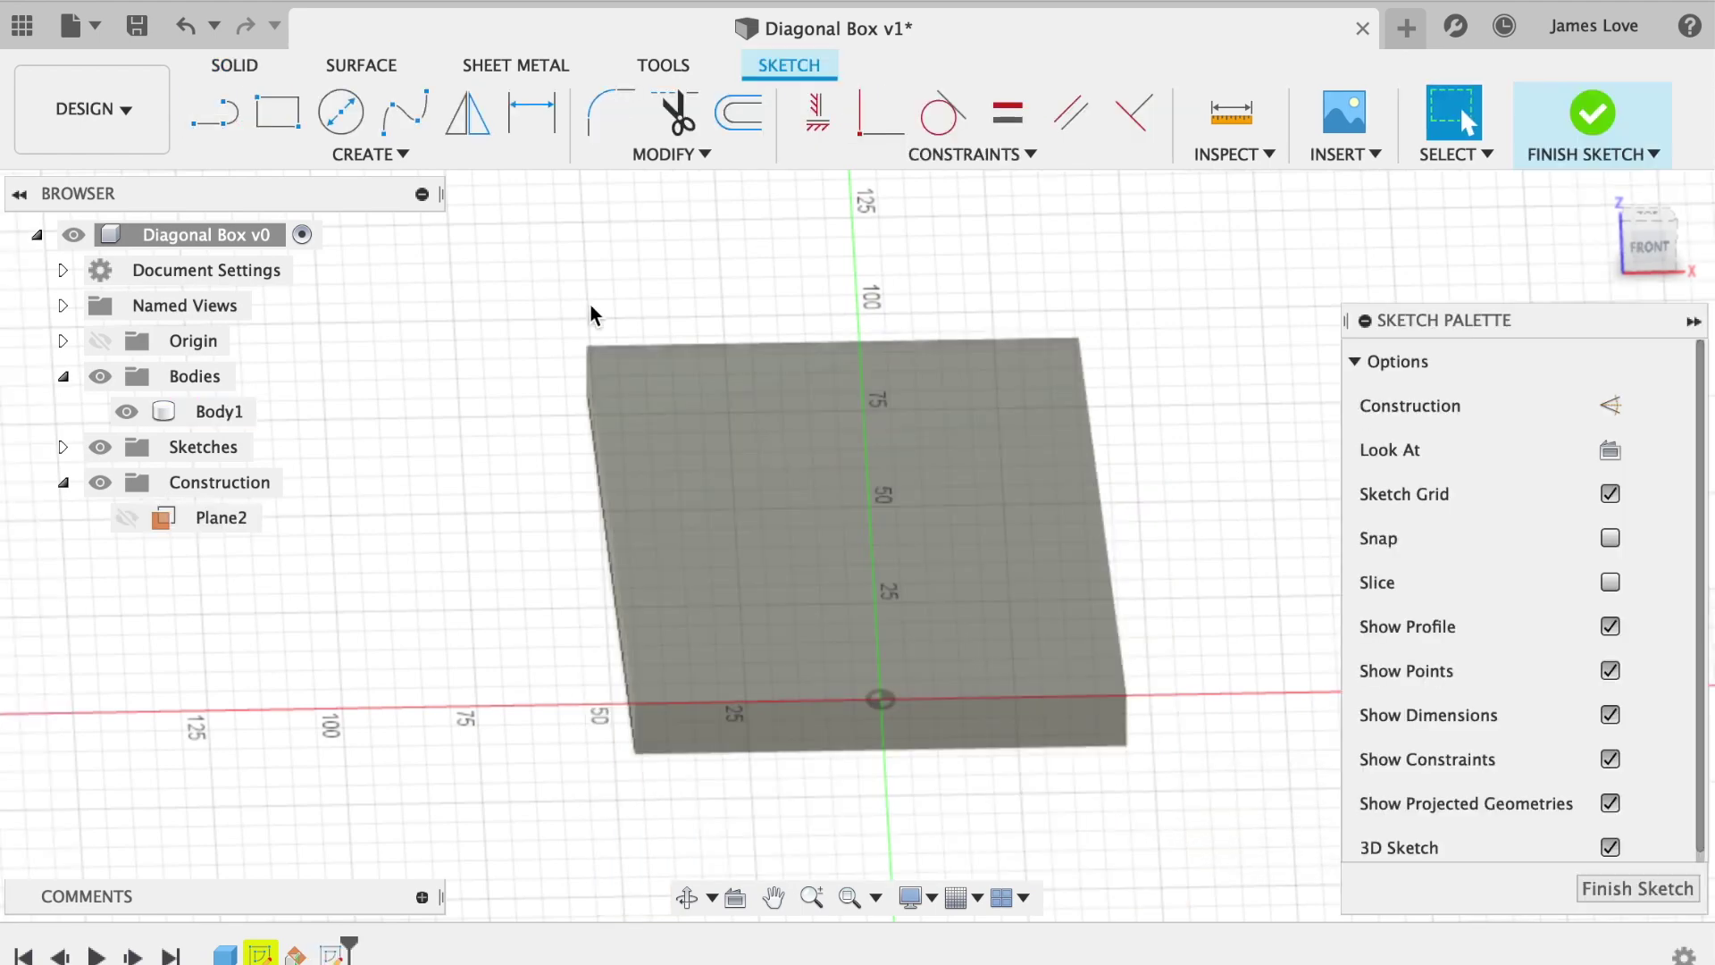
click(214, 116)
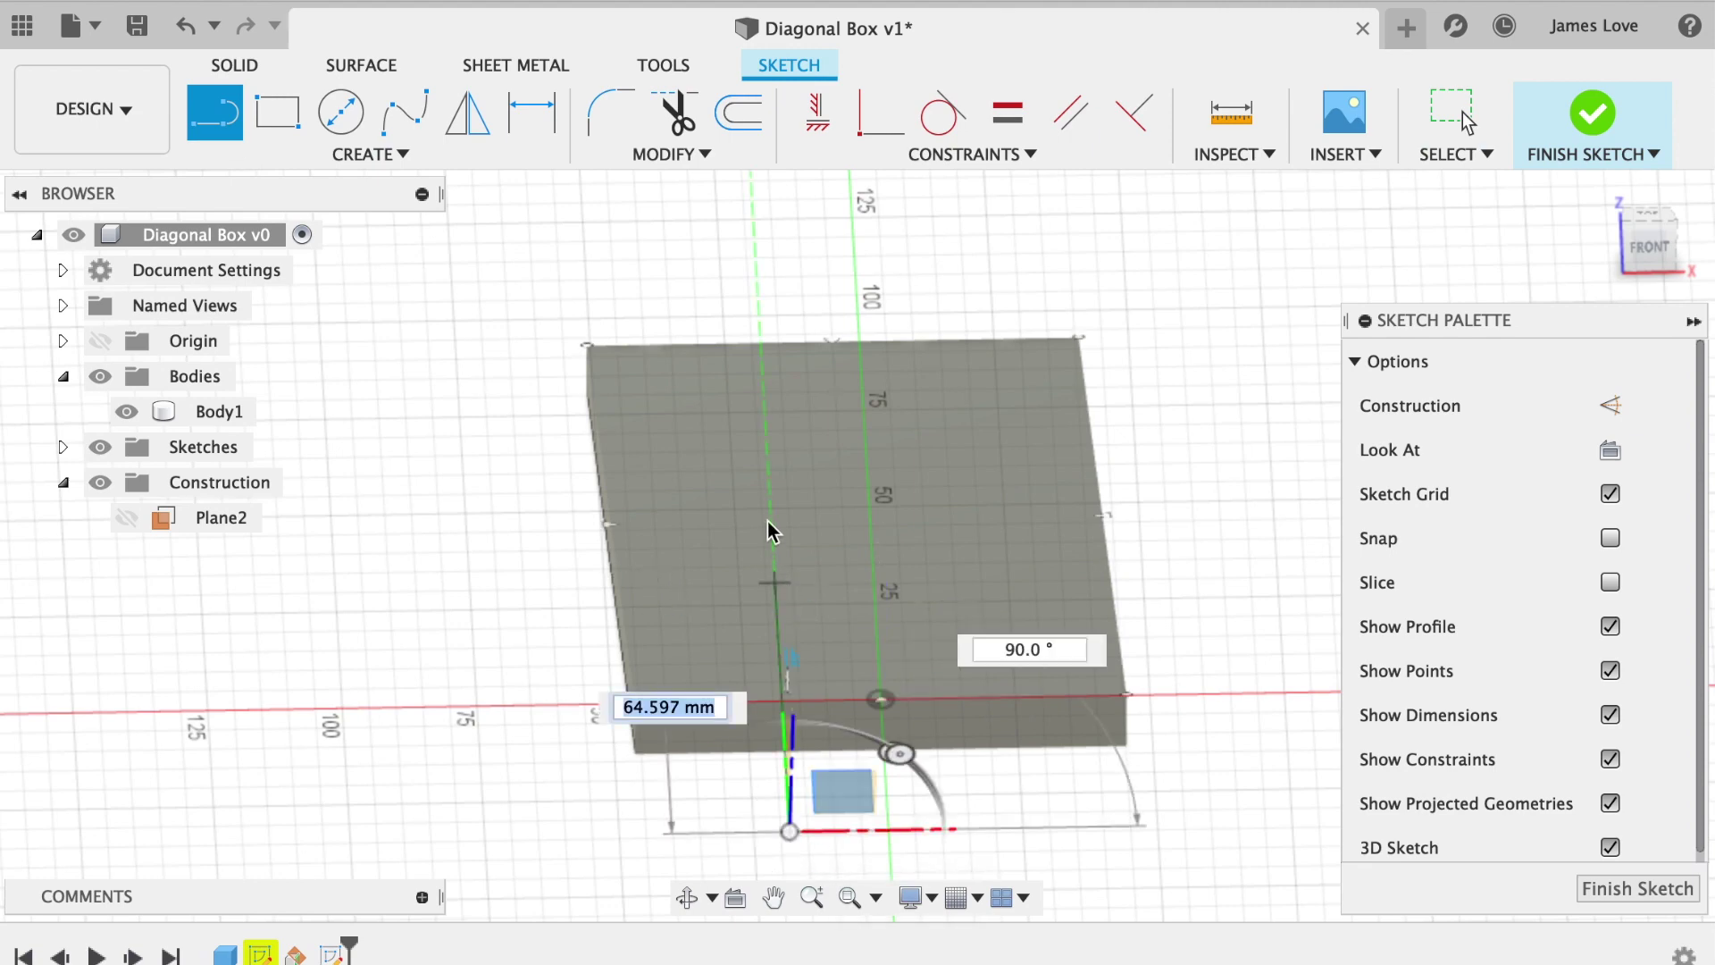
click(770, 506)
click(1037, 516)
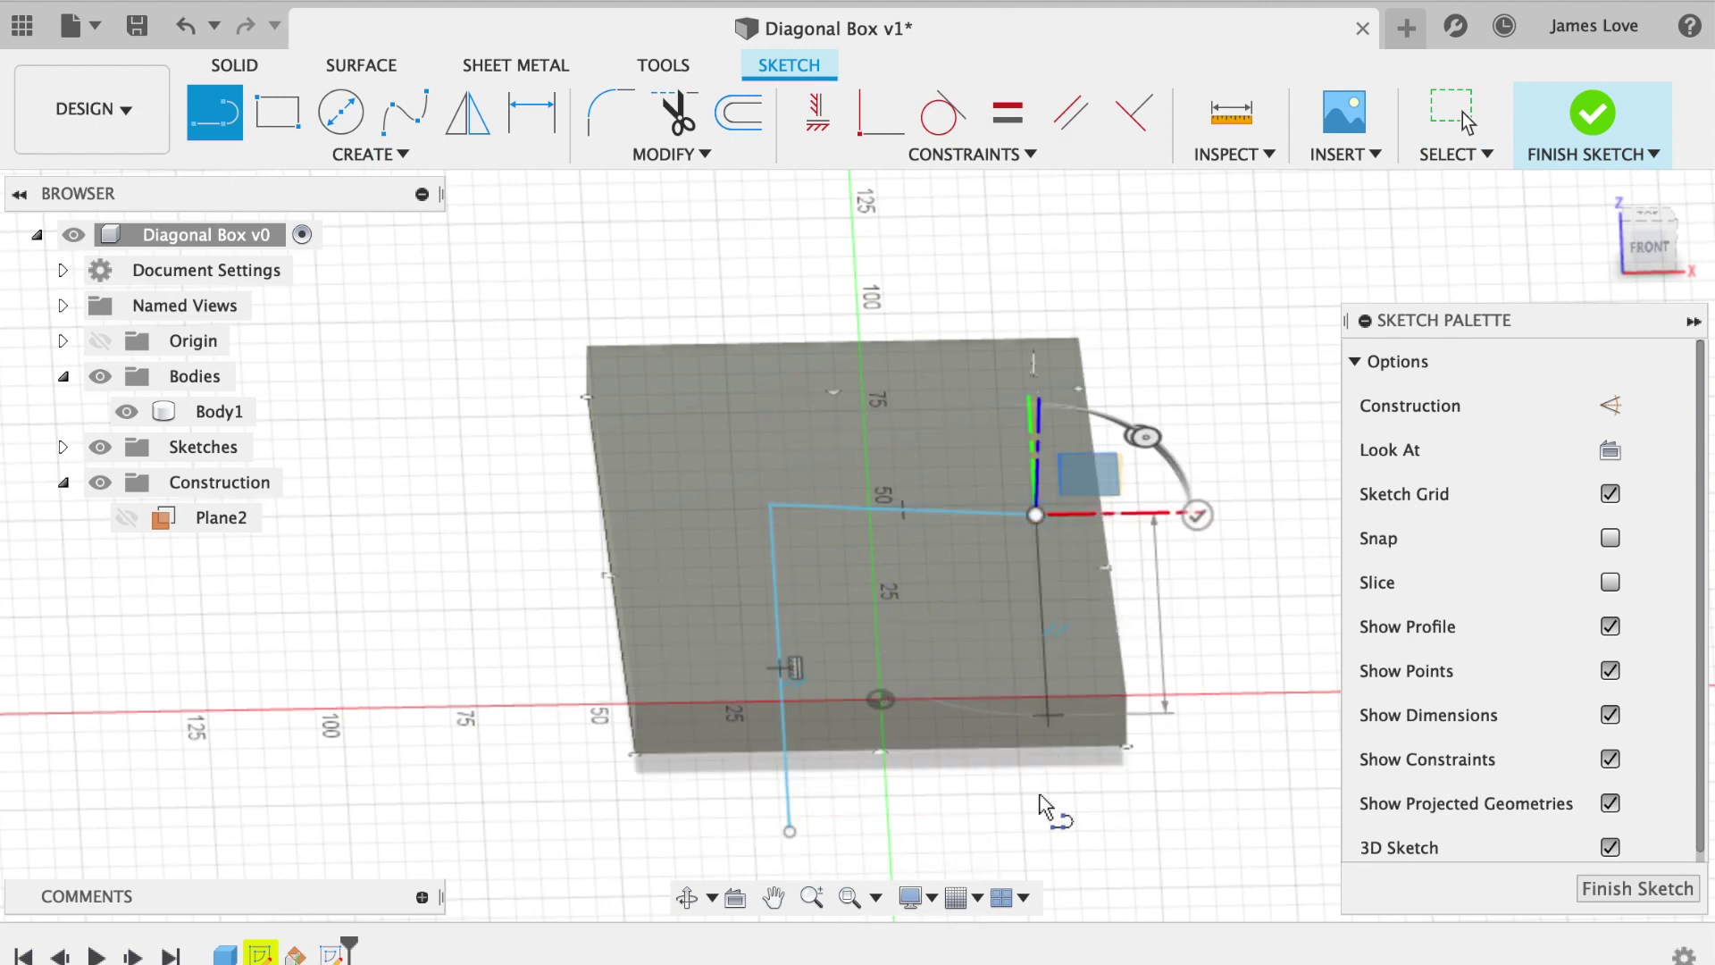
click(1020, 820)
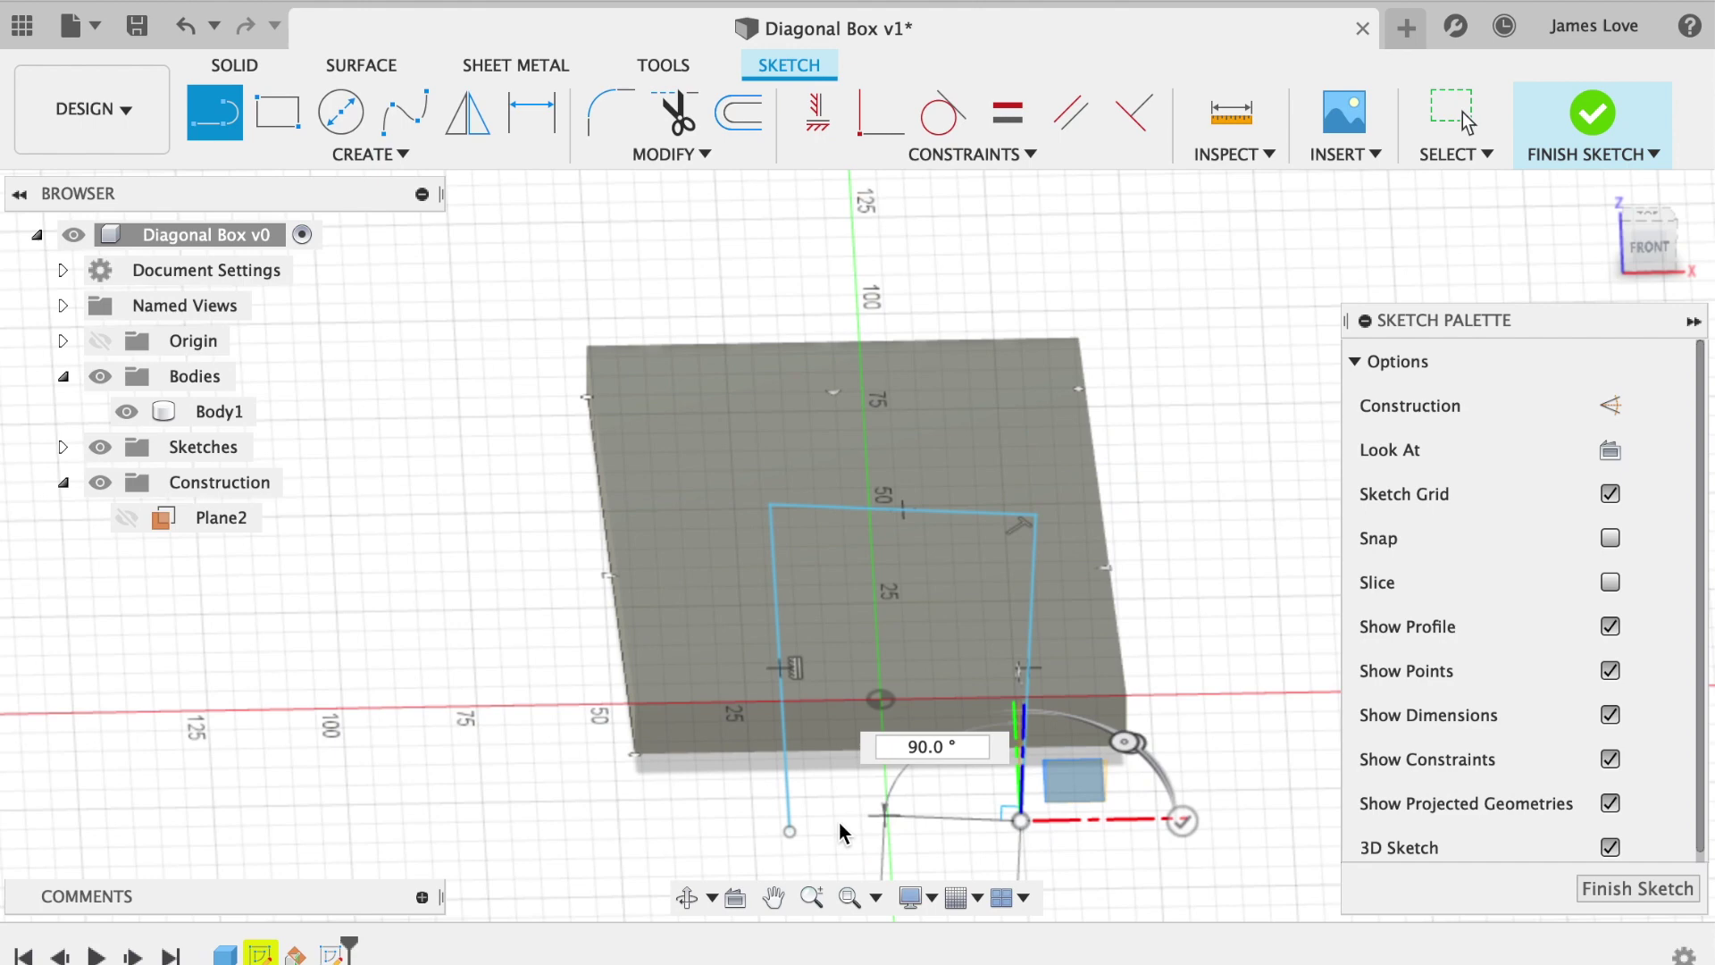
click(790, 831)
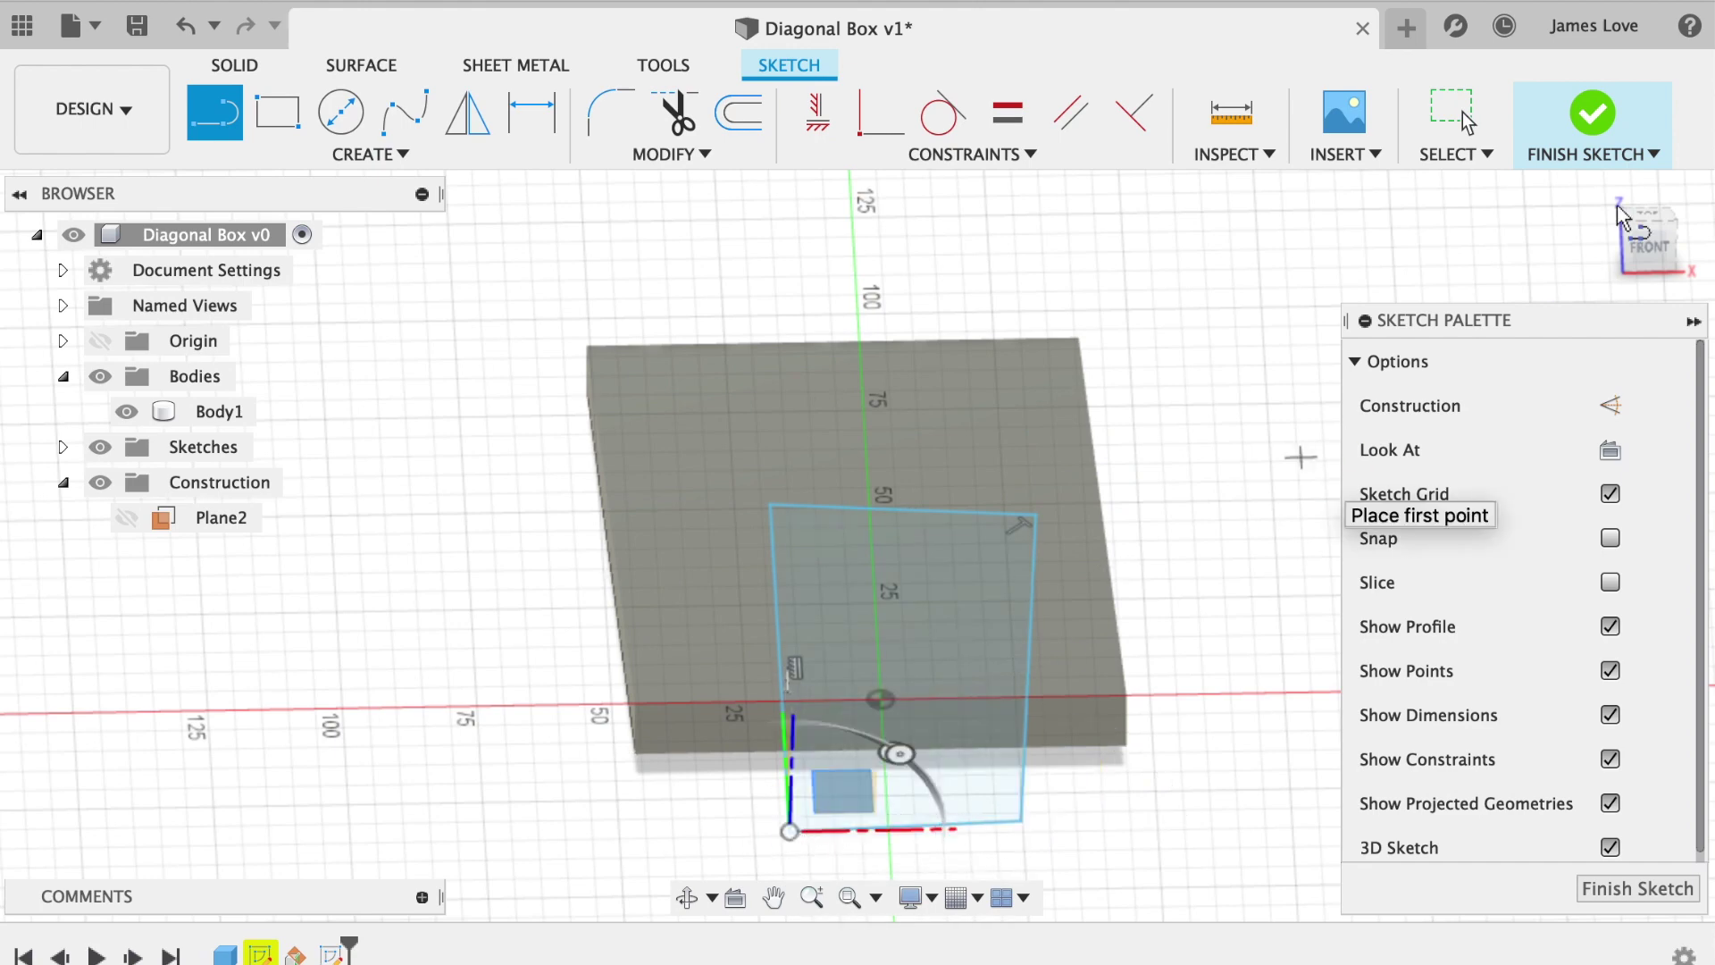
click(1595, 120)
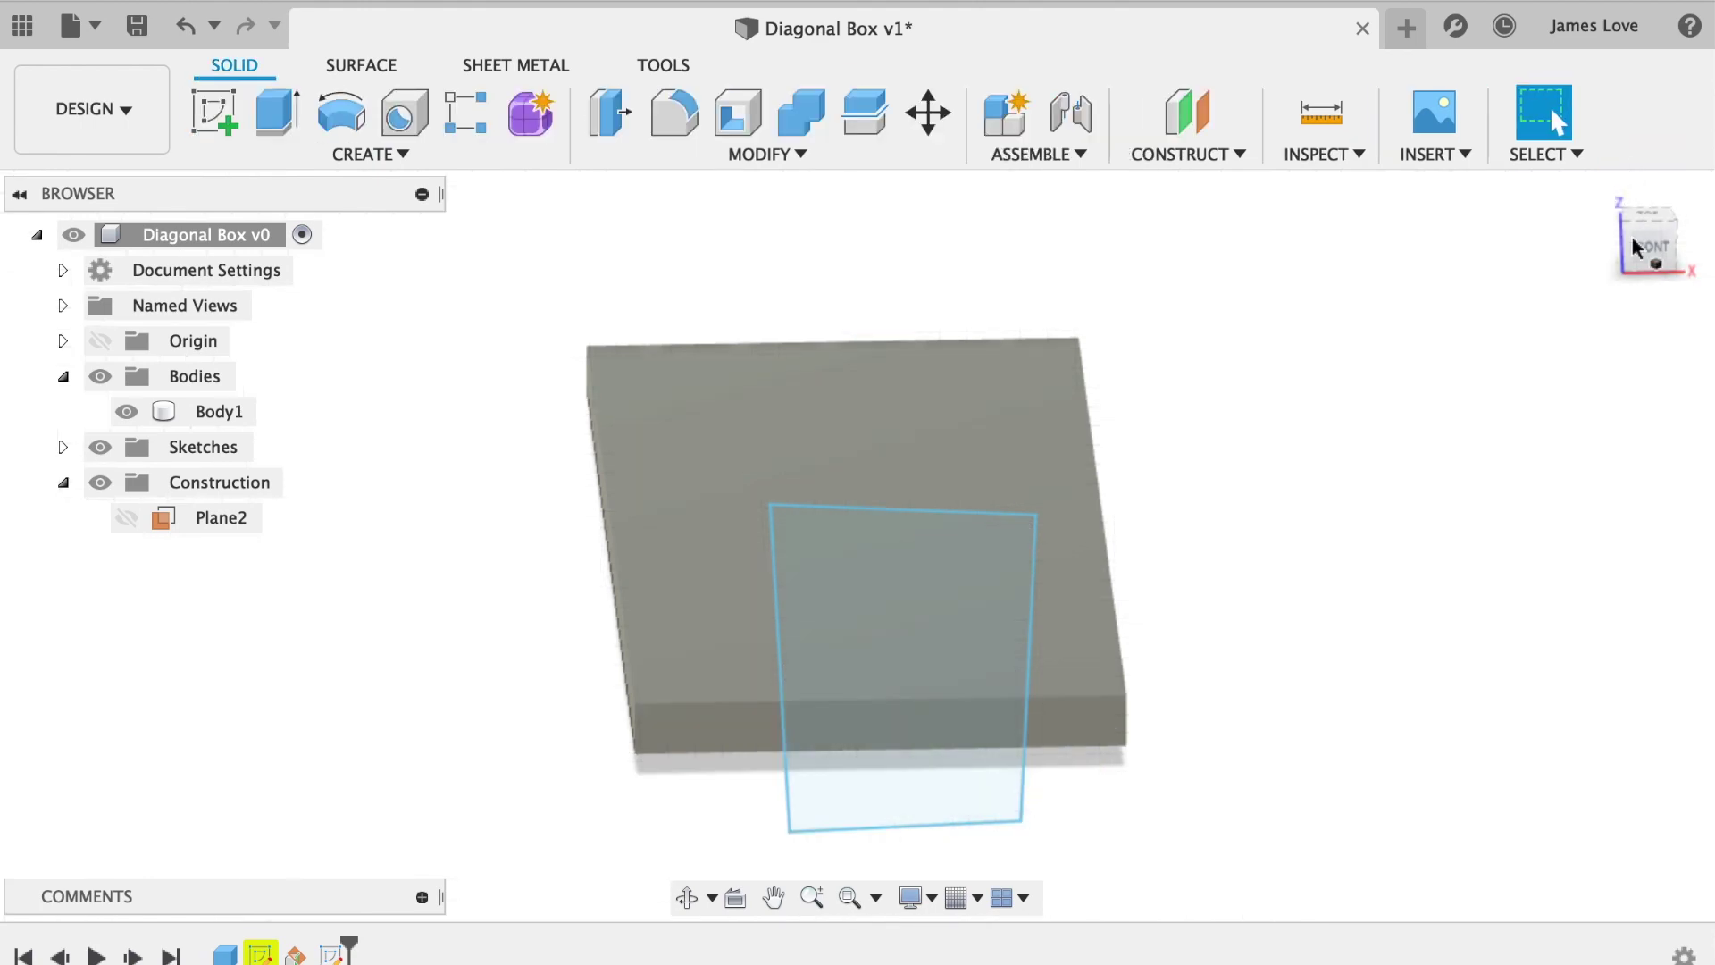
Extrude the four-sided profile on the angled plane 5 mm to one side as a new body.
mouse_move(1586, 228)
shift+middle_down()
mouse_move(1470, 200)
mouse_move(1456, 218)
mouse_move(1561, 232)
mouse_move(1057, 352)
shift+middle_up()
click(764, 495)
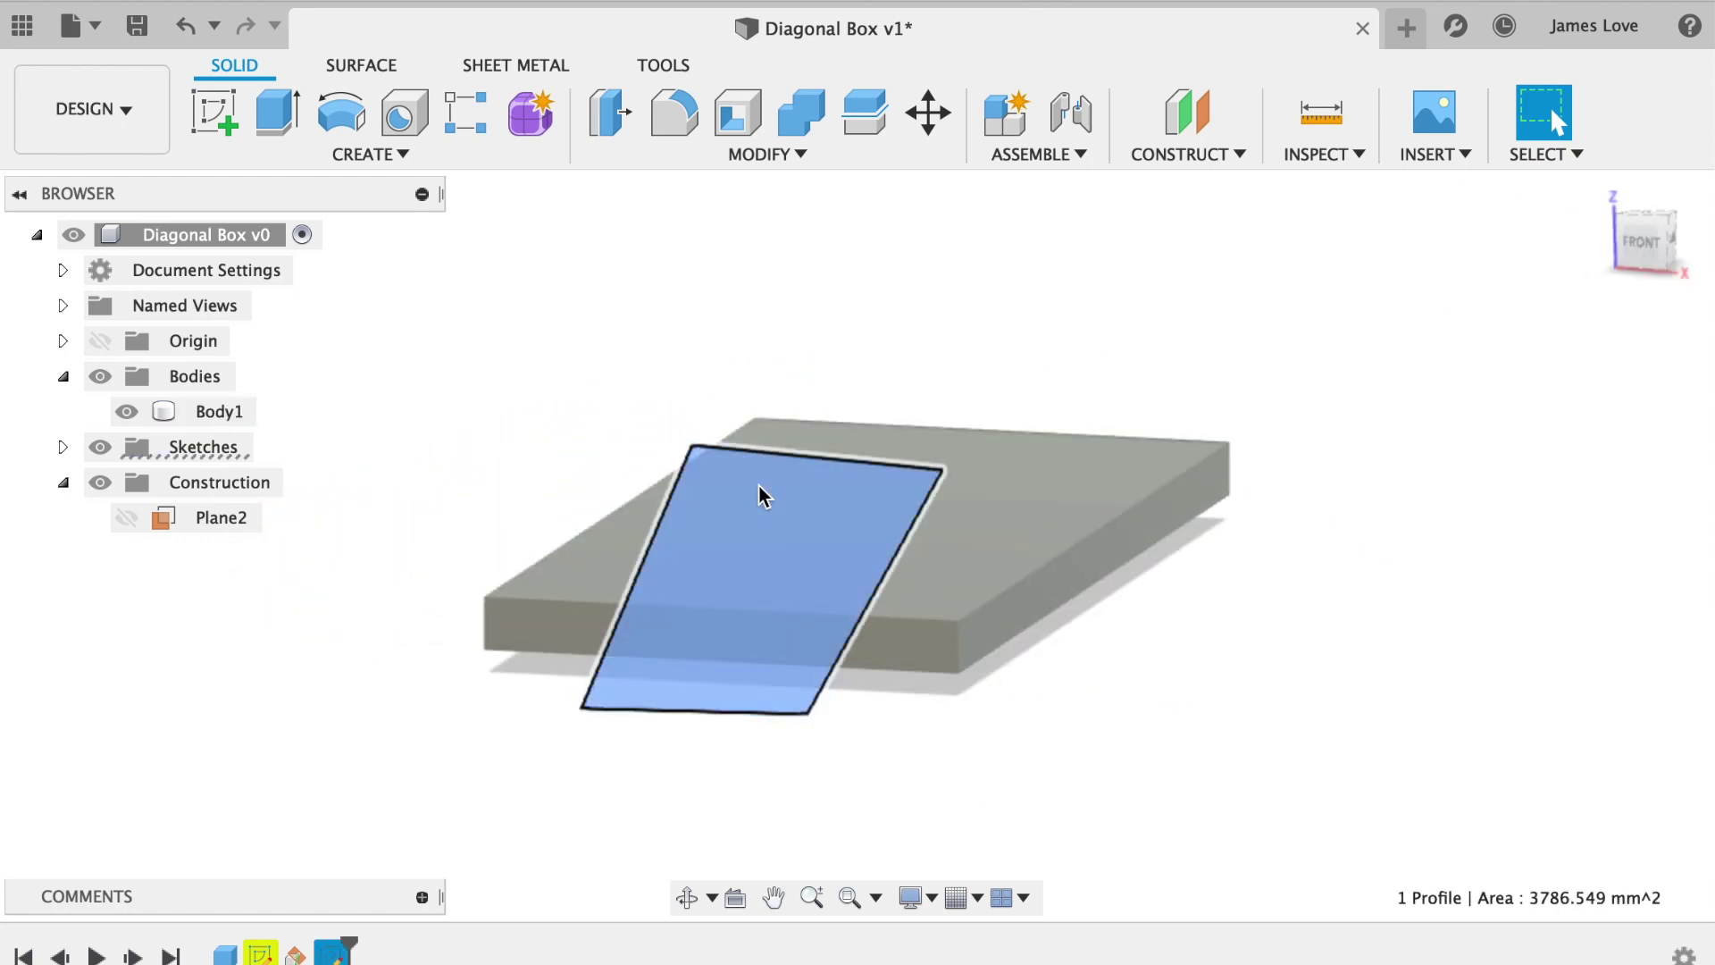
click(610, 112)
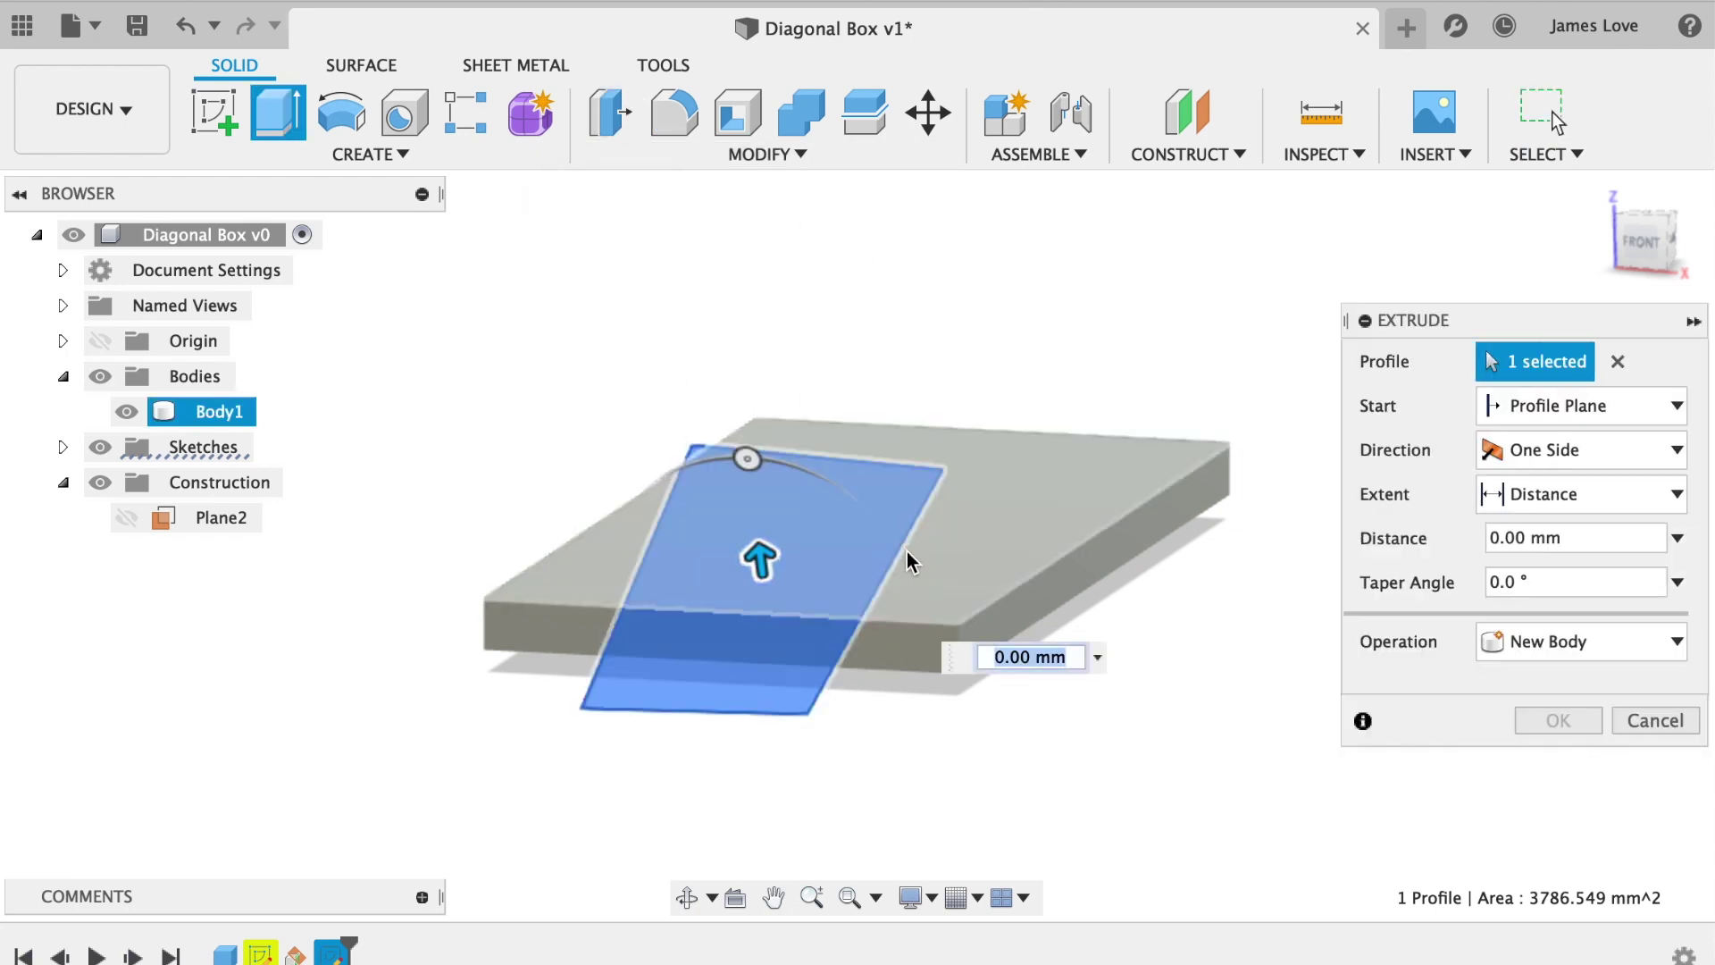
drag(757, 561, 755, 536)
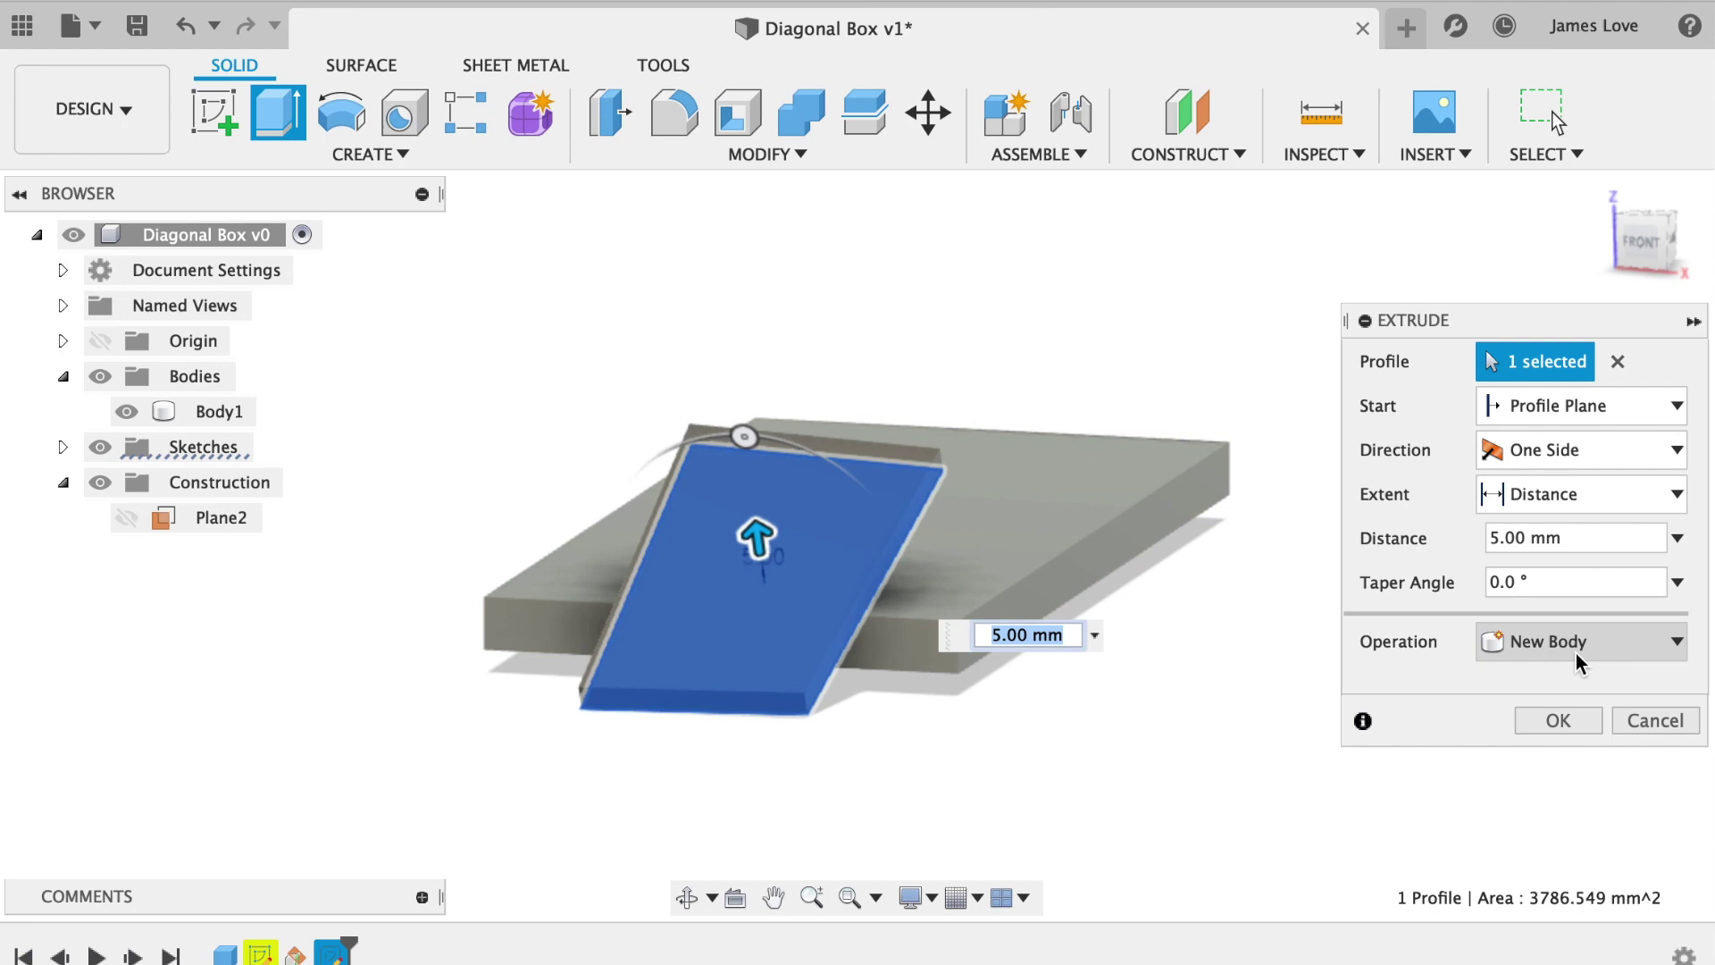
click(1563, 719)
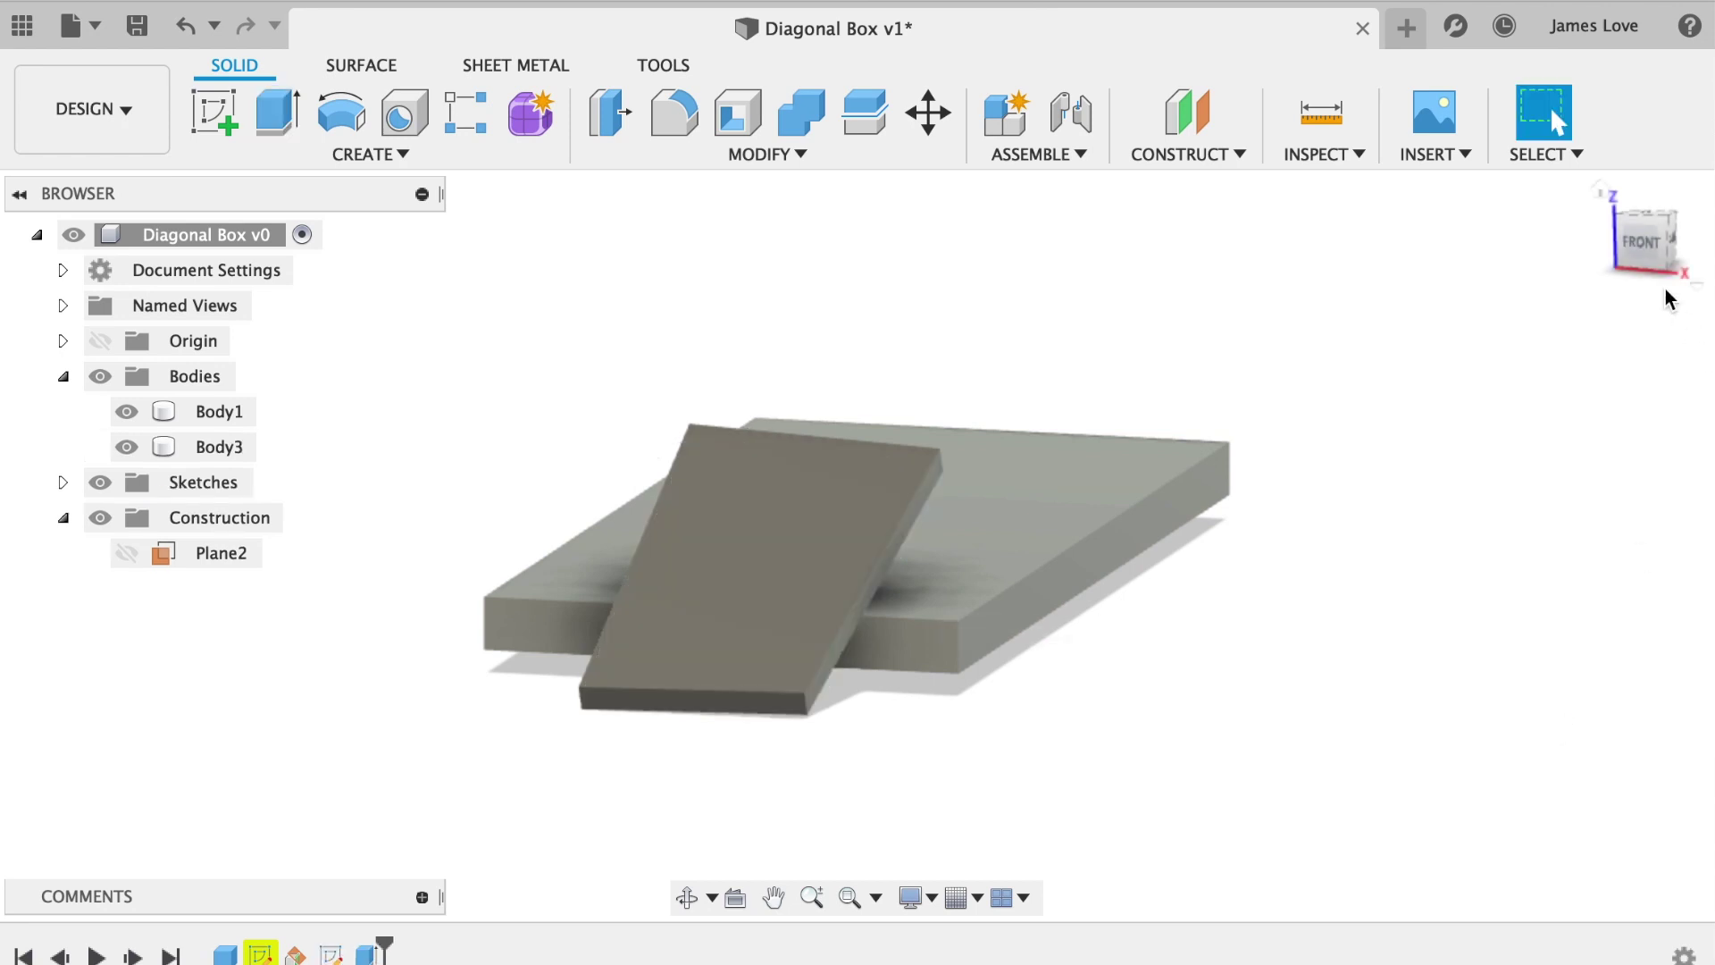
Save the design as a new version with the description "User Saved".
mouse_move(1648, 234)
shift+middle_down()
mouse_move(1504, 256)
mouse_move(1599, 264)
shift+middle_up()
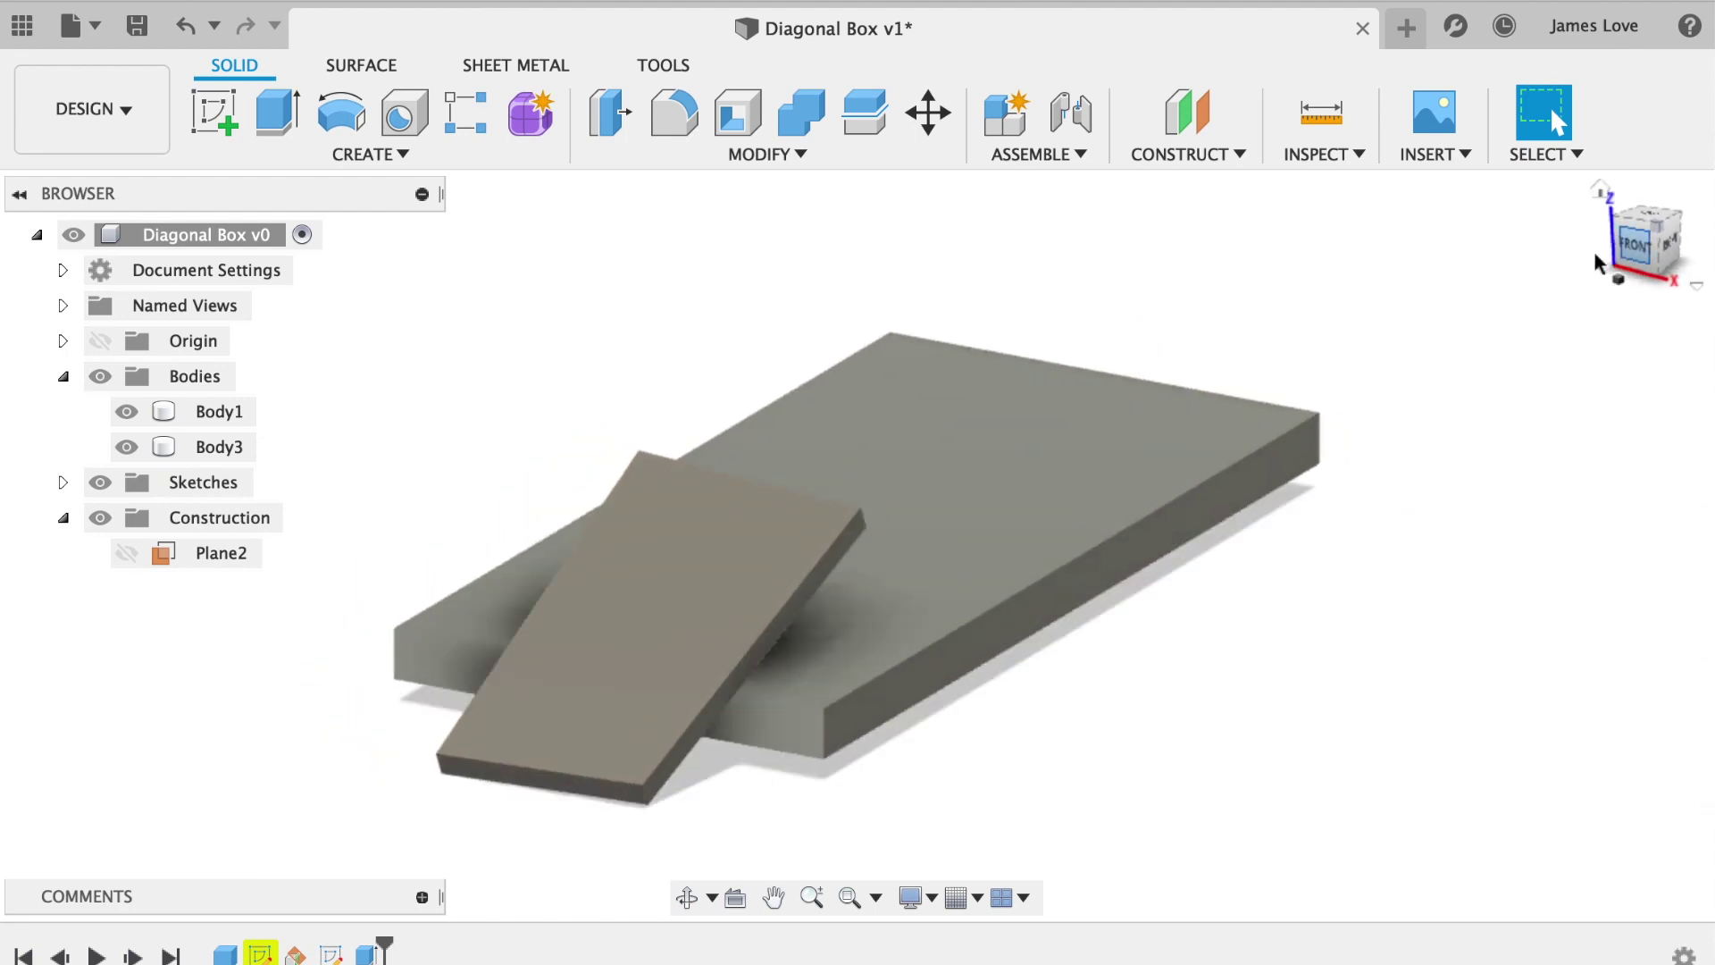
key(super+s)
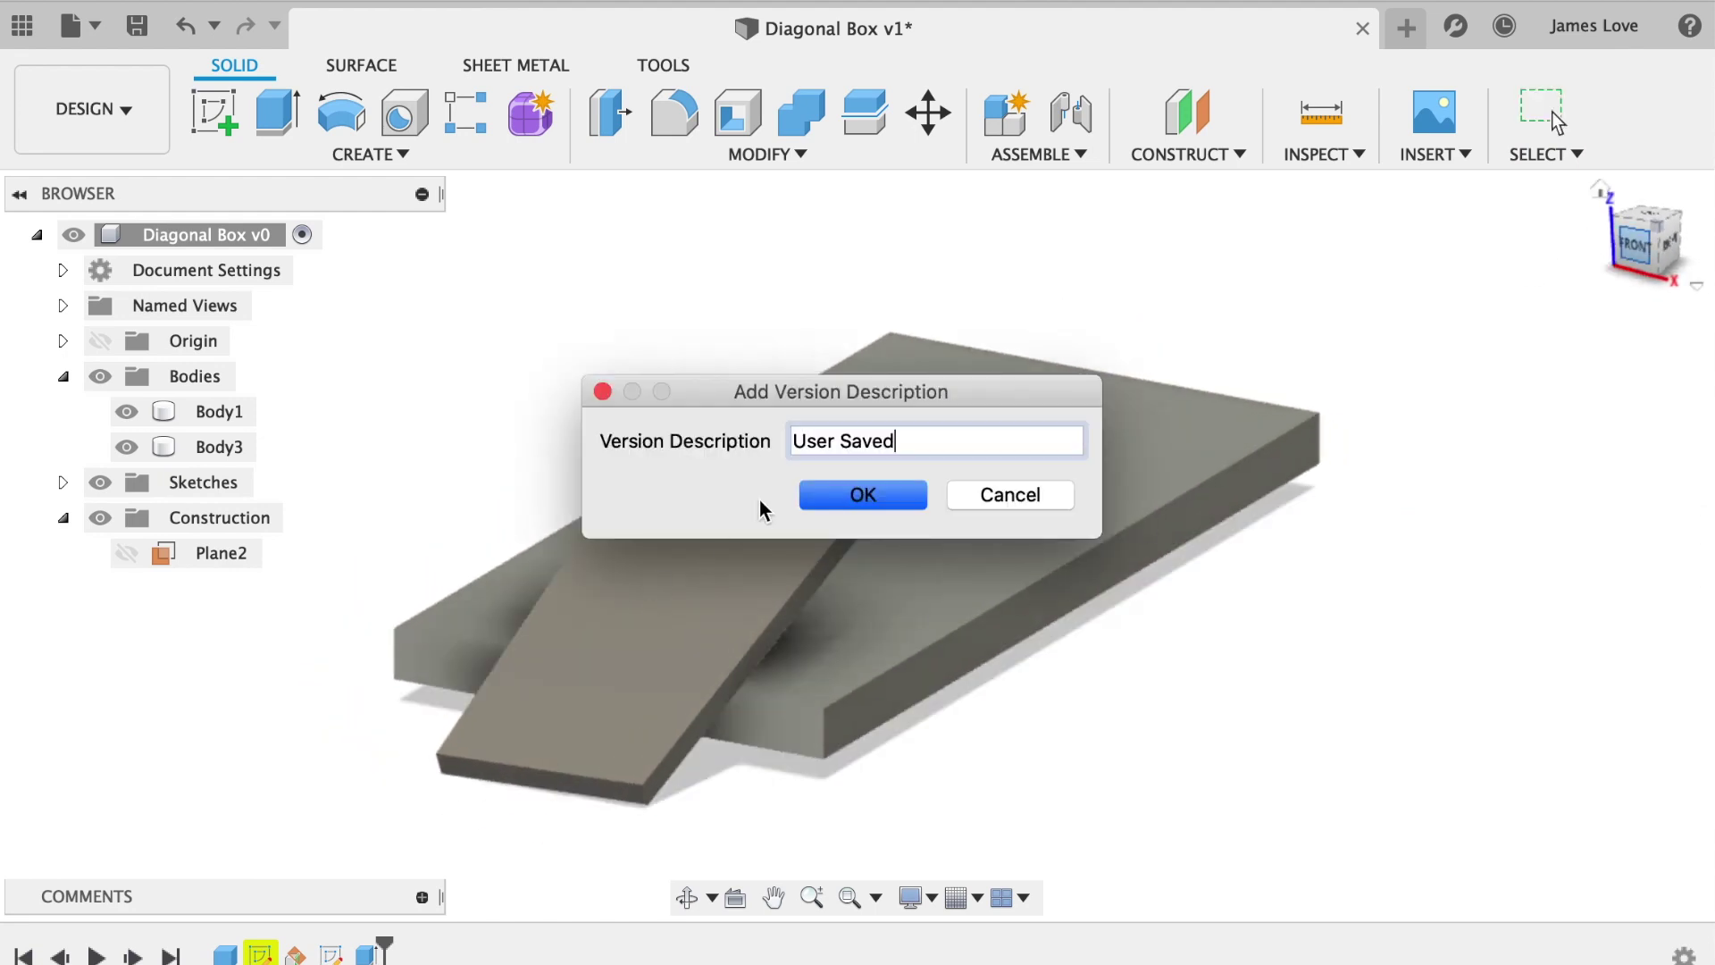
click(815, 501)
click(813, 504)
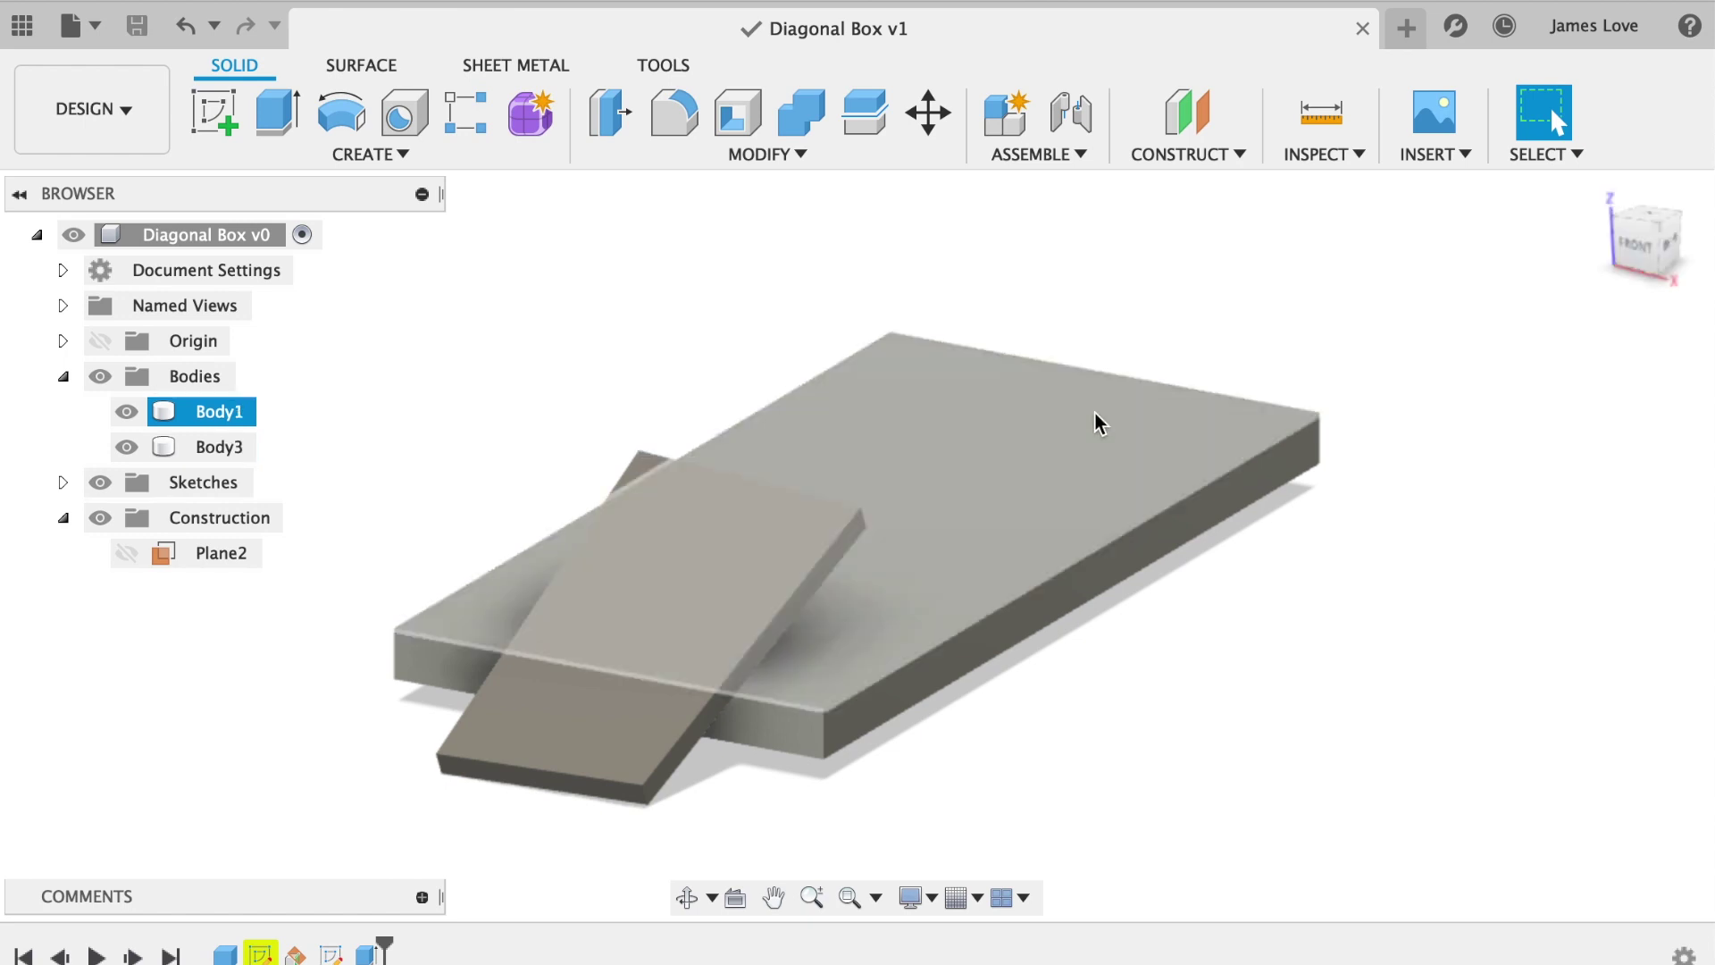